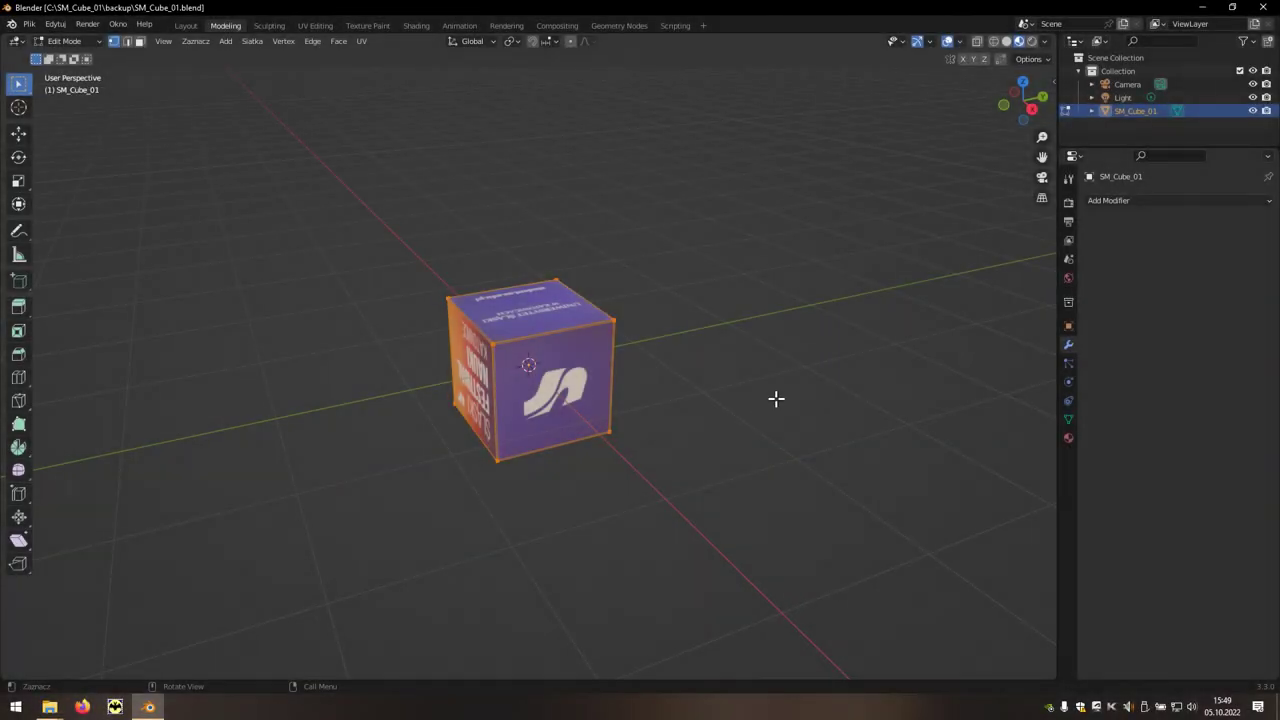
In the Outliner, rename SM_Cube_01's 'Material' to M_SM_Cube_01.
left_click(1092, 111)
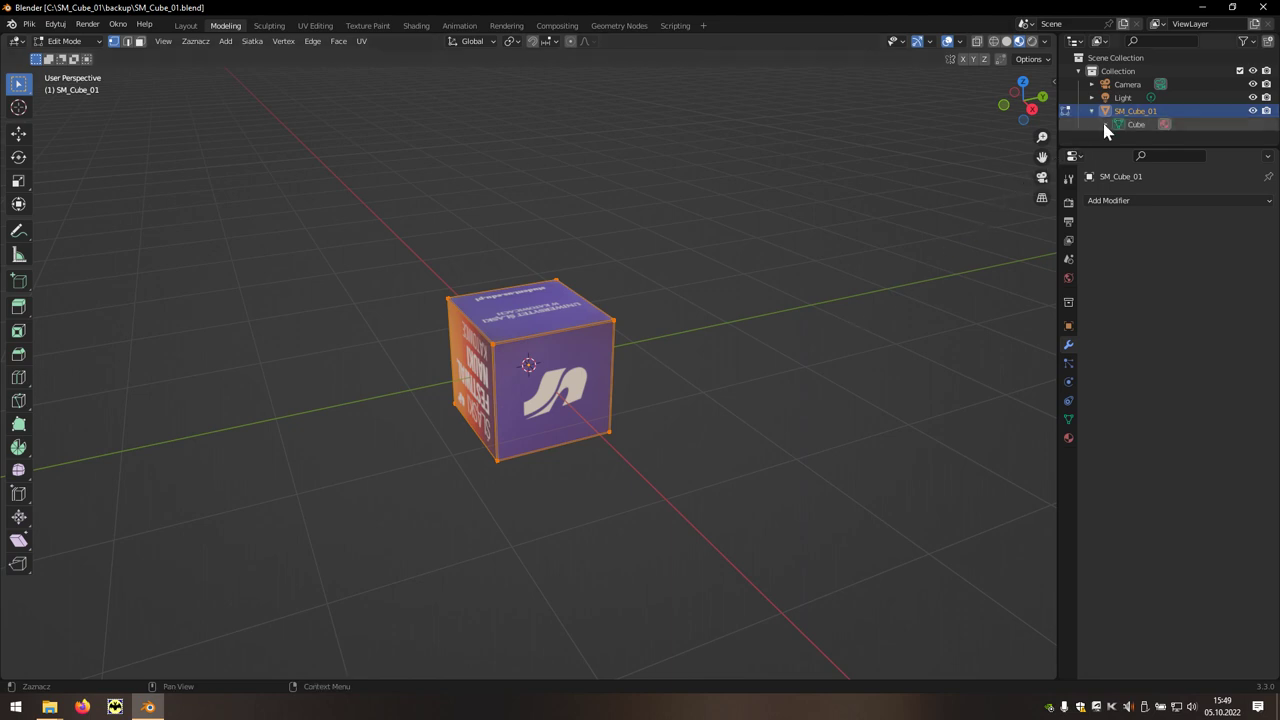
left_click(1105, 124)
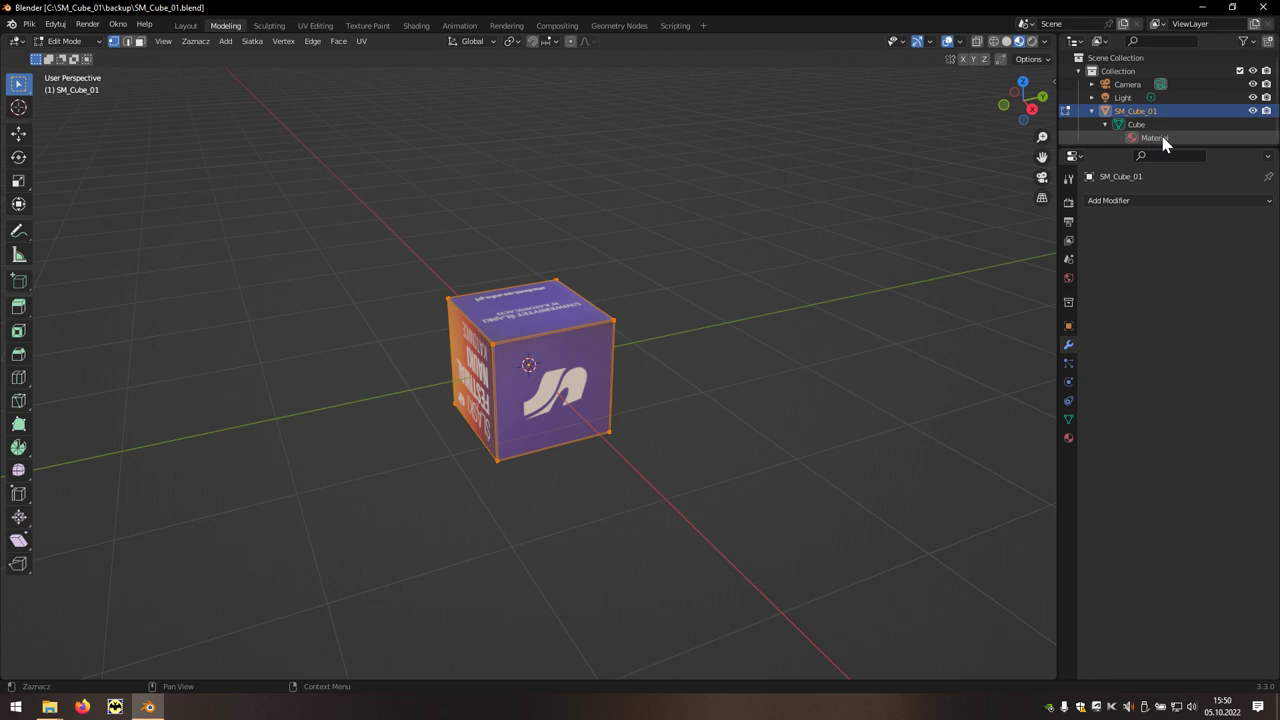
double_click(1154, 138)
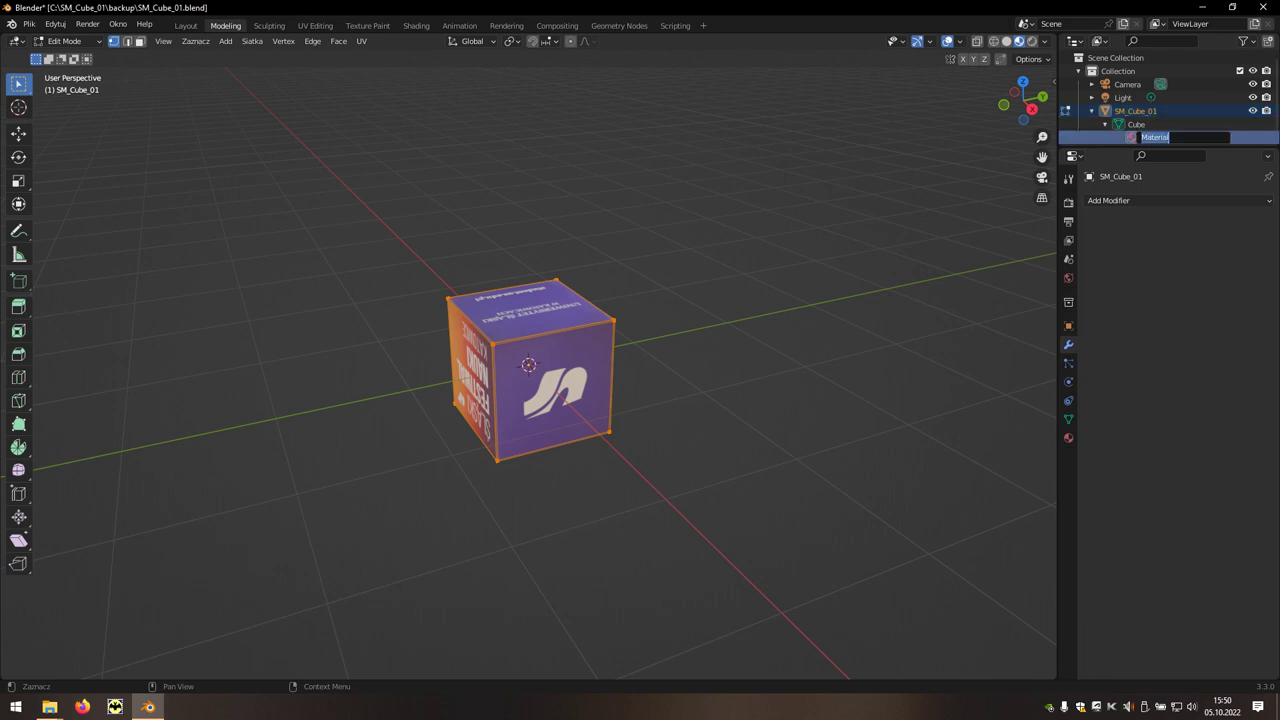
type("M_SM_Cube_01")
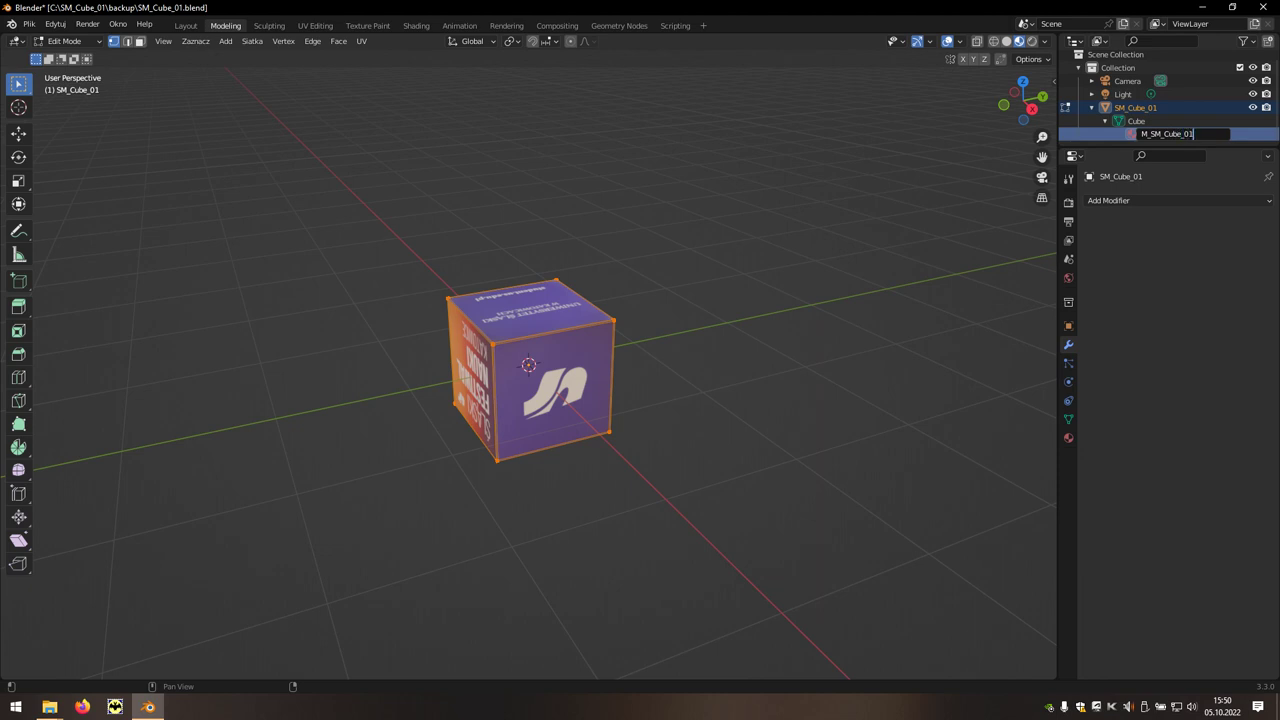
key("Return")
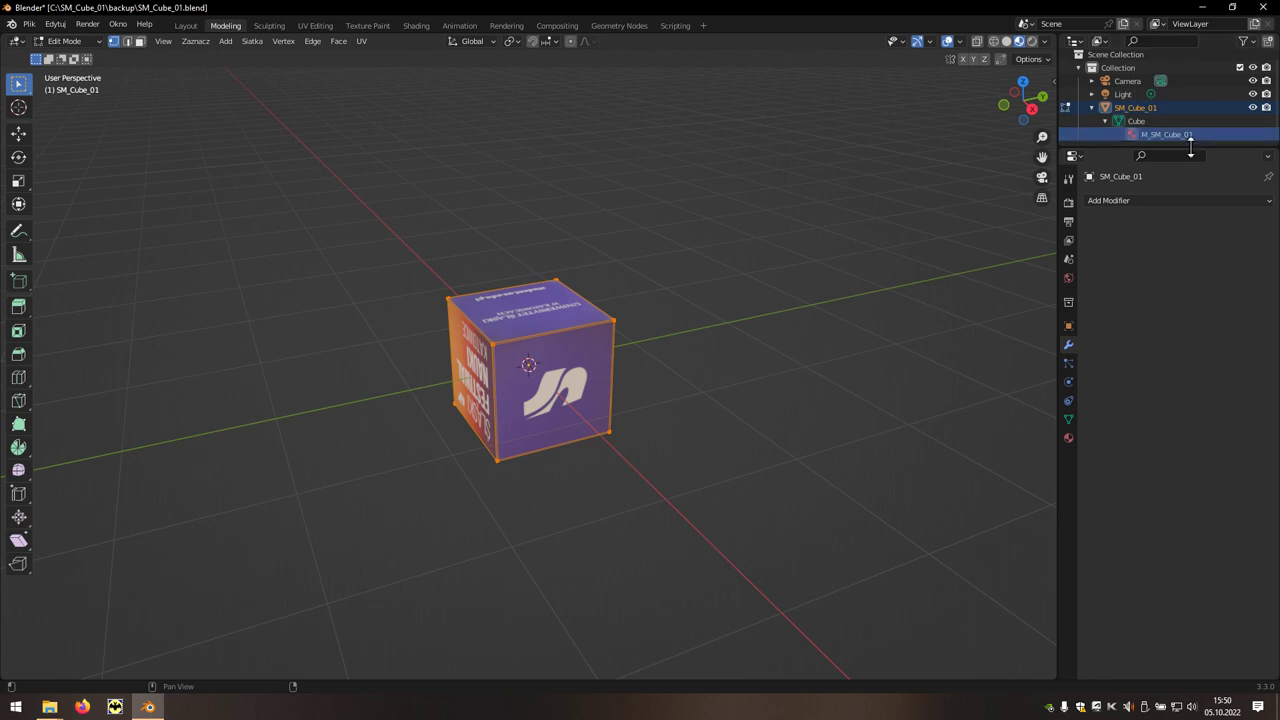
left_click(1092, 108)
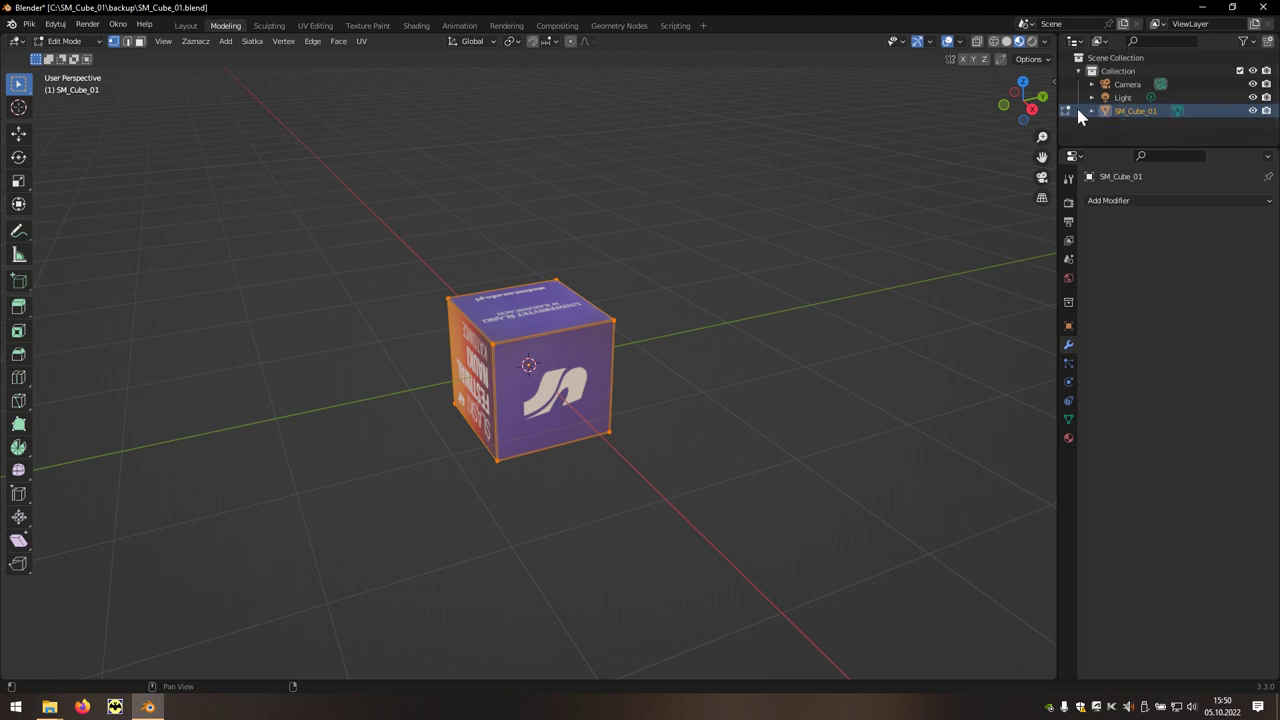
Switch to Object Mode and draw a new cube with the Add Cube tool.
left_click(89, 42)
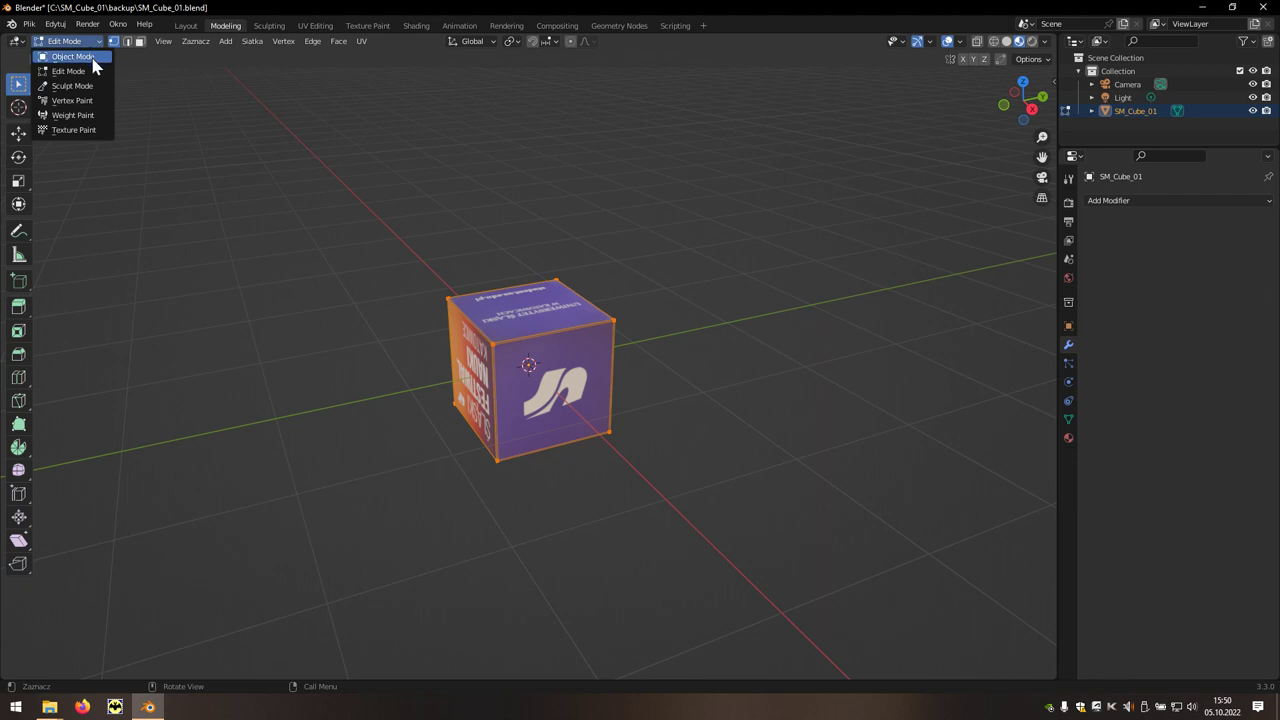
left_click(87, 58)
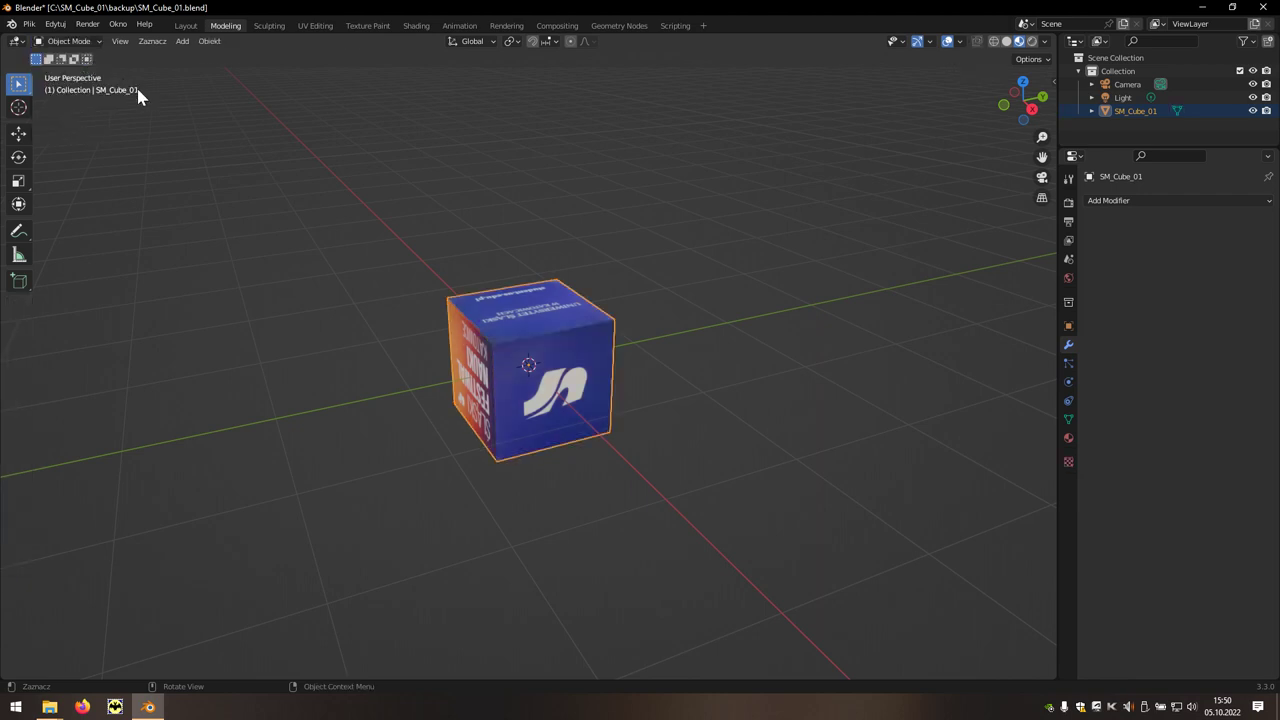
left_click(25, 289)
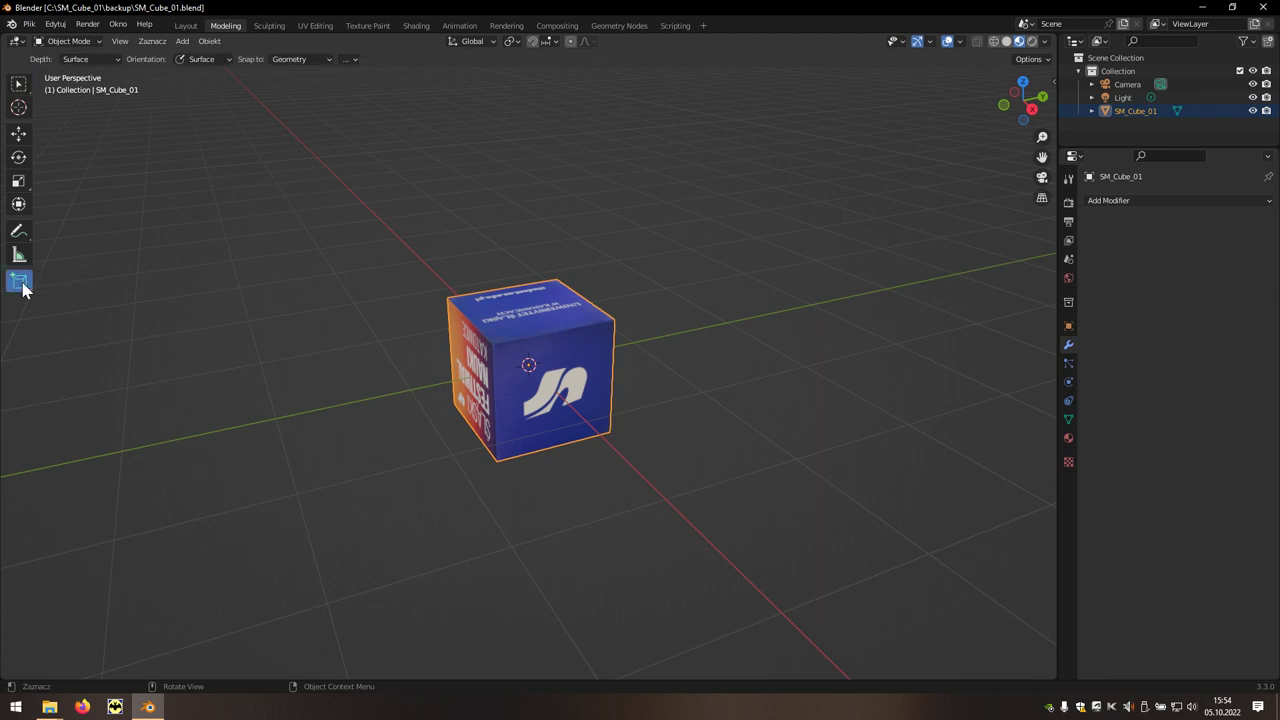
left_click_drag(655, 323, 858, 348)
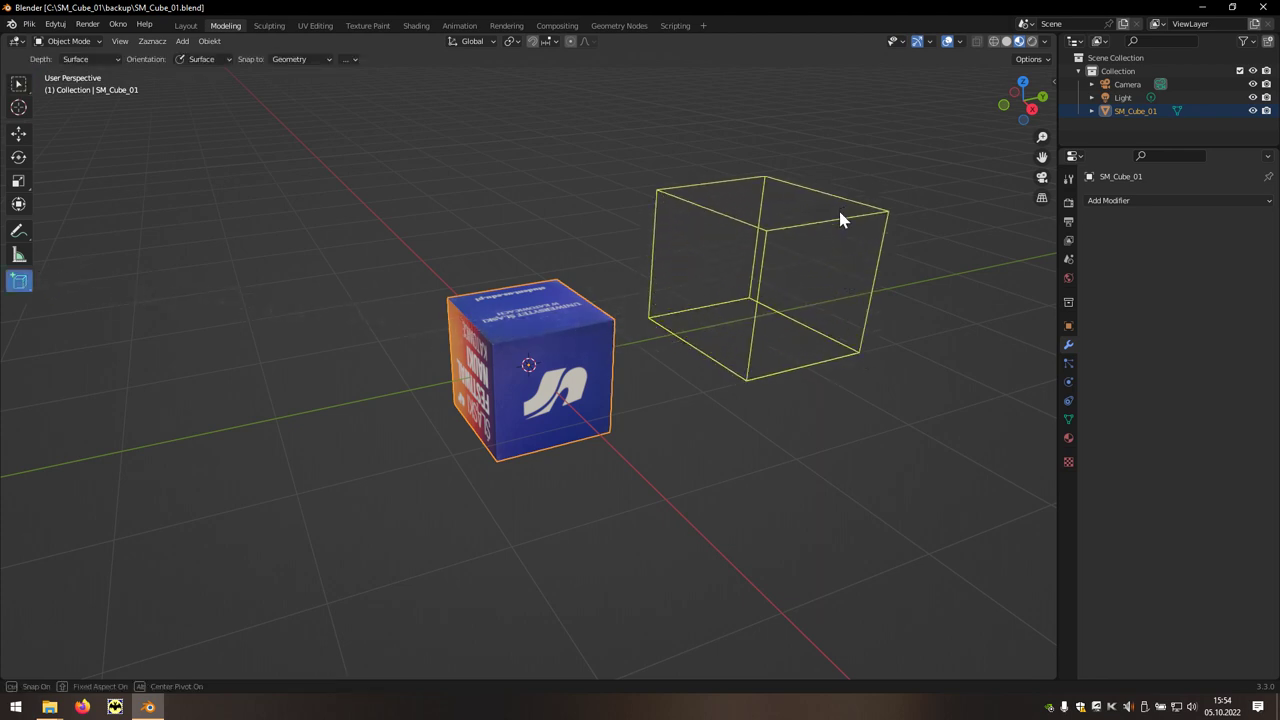
left_click(840, 215)
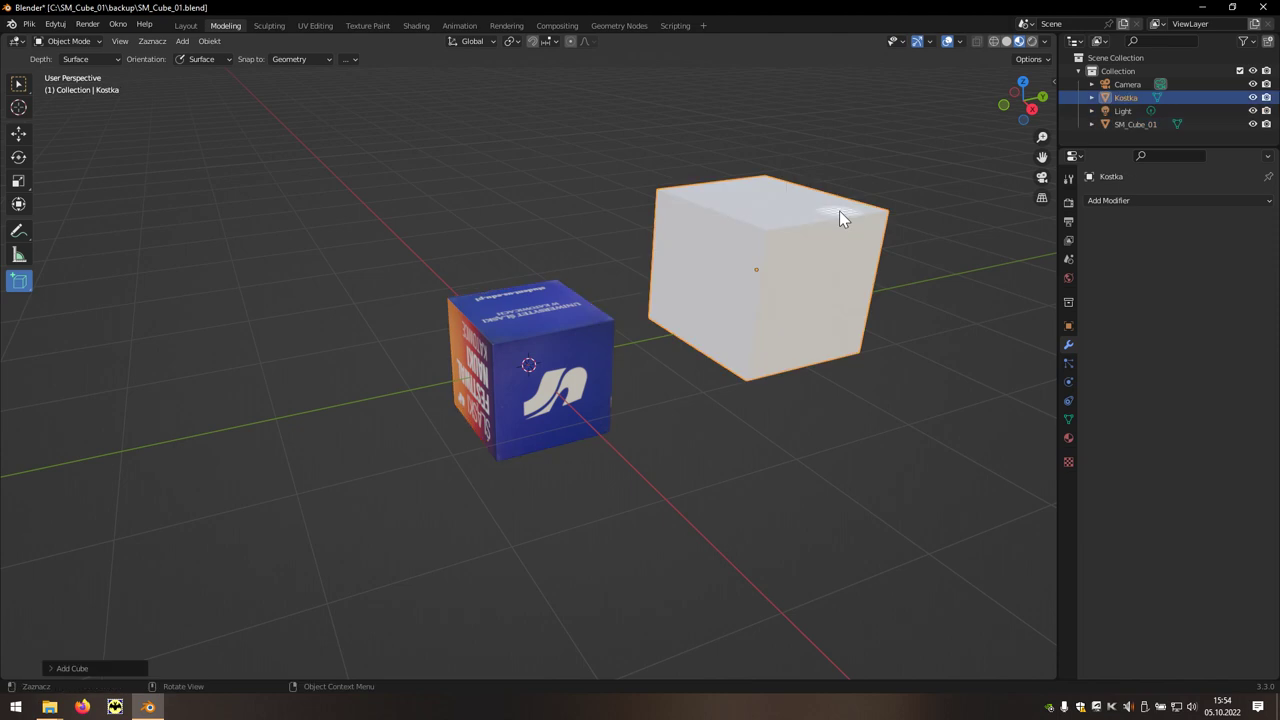
Set the new cube's location to X 0, Y 0, Z 0.
left_click(1054, 82)
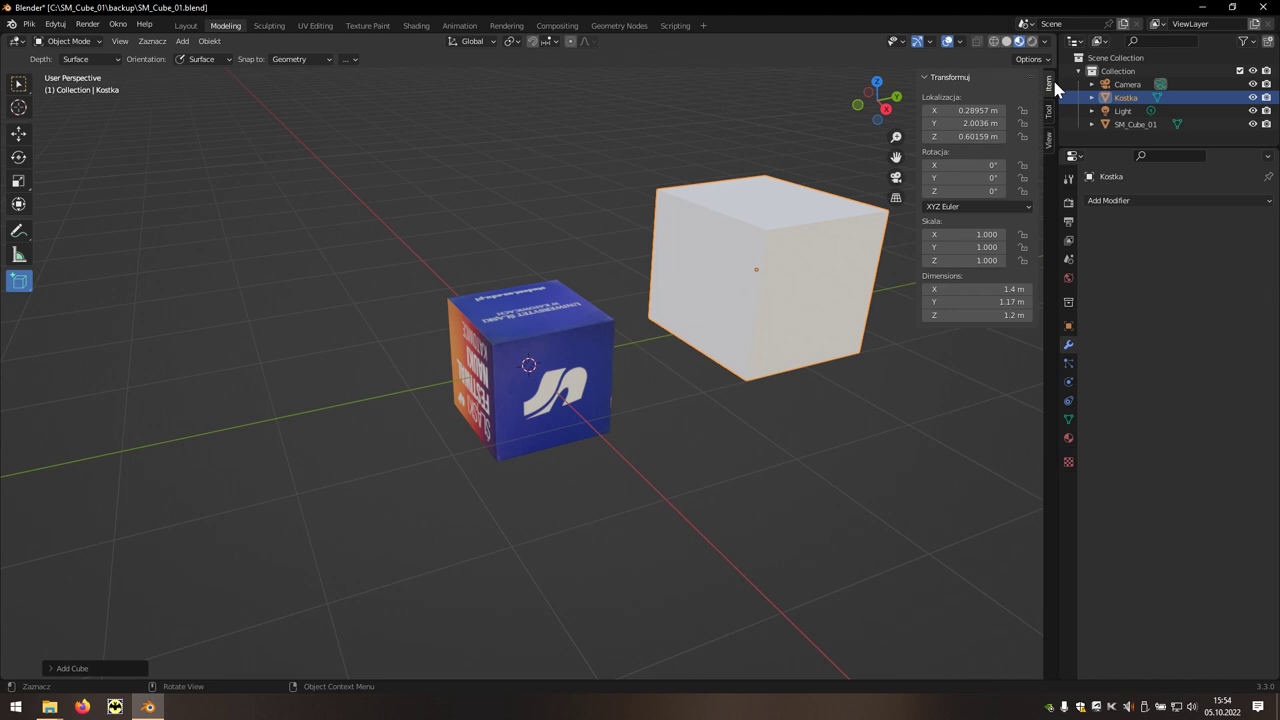
left_click(962, 110)
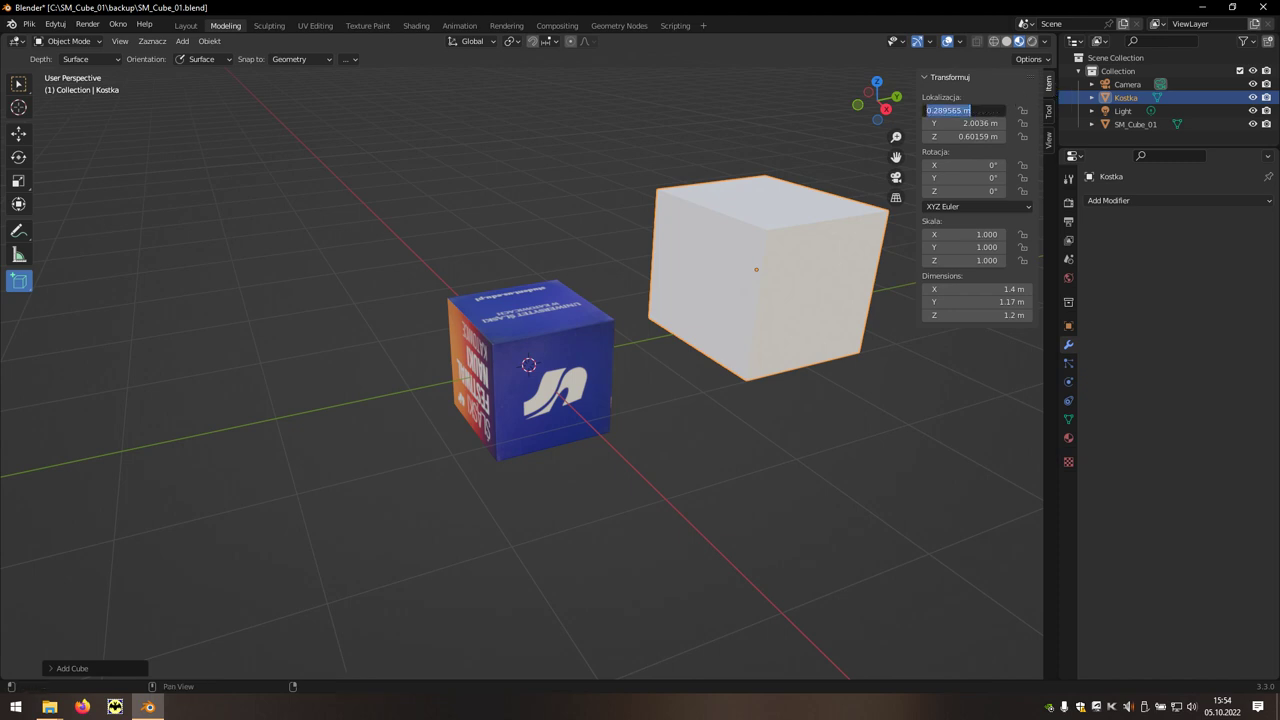
type("0")
key("Tab")
type("0")
key("Tab")
type("0")
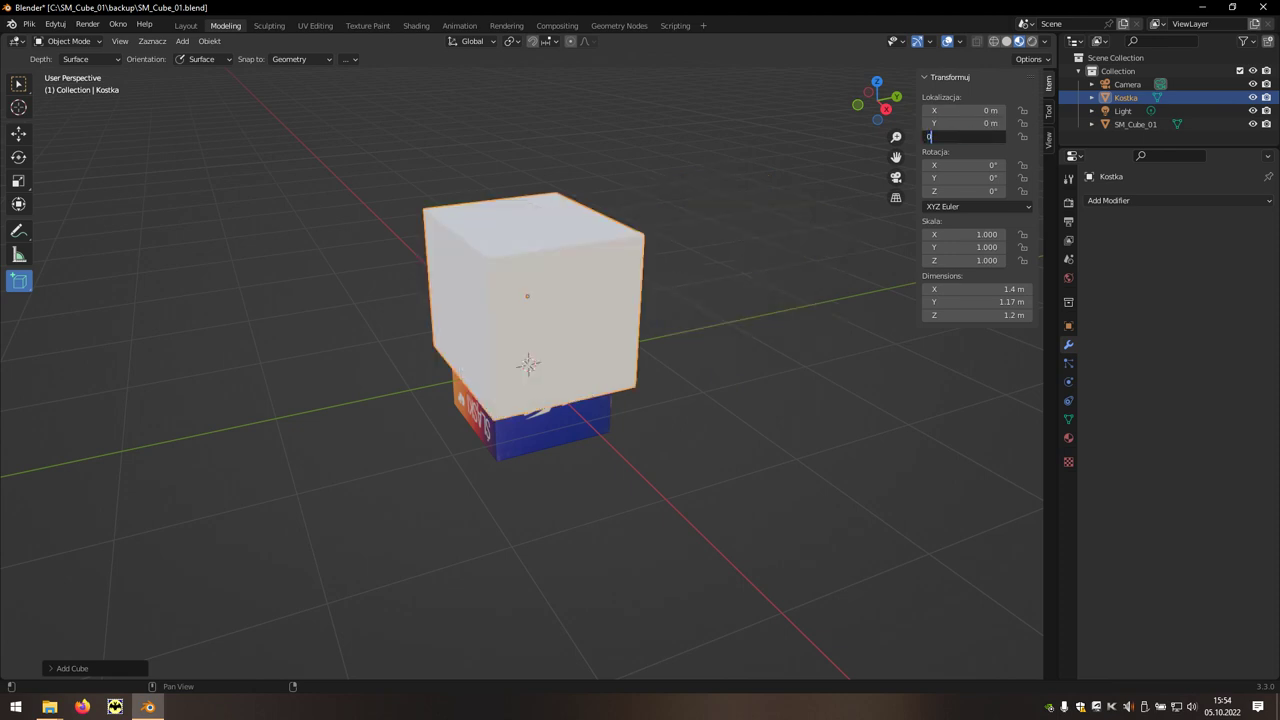
key("Return")
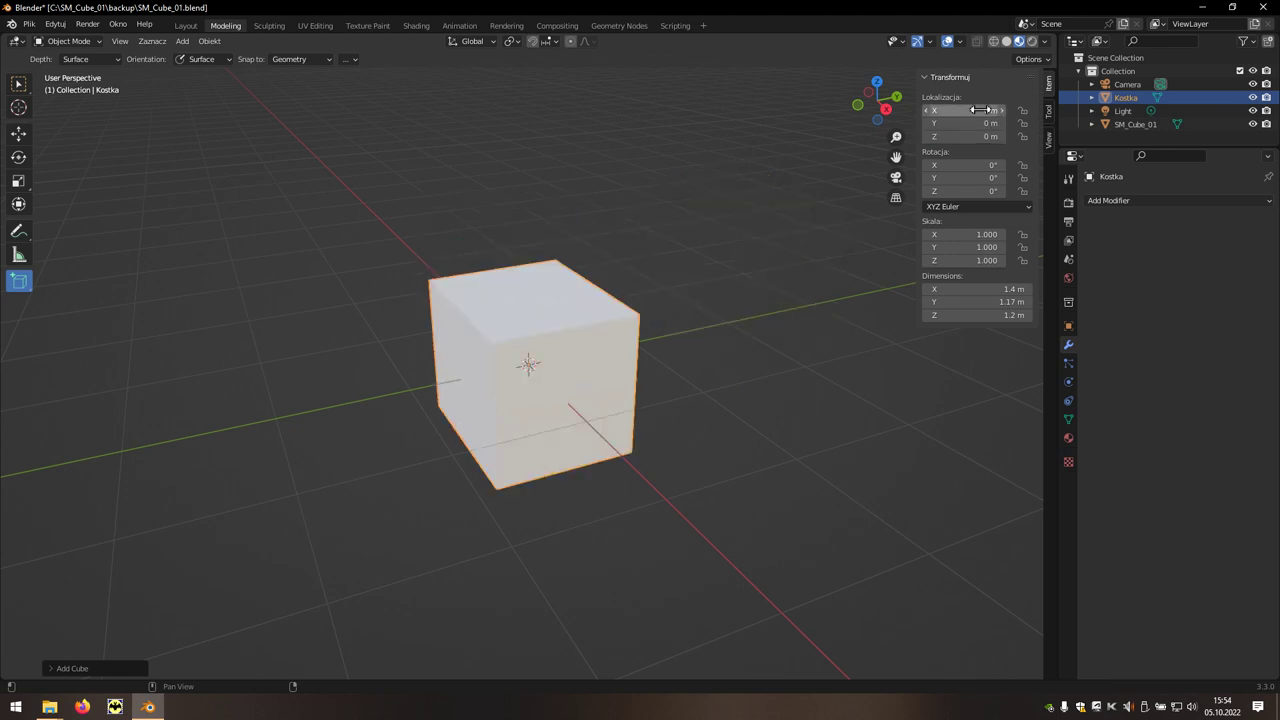
Set the new cube's dimensions to 1 m on X, Y and Z.
left_click(995, 288)
type("1")
key("Tab")
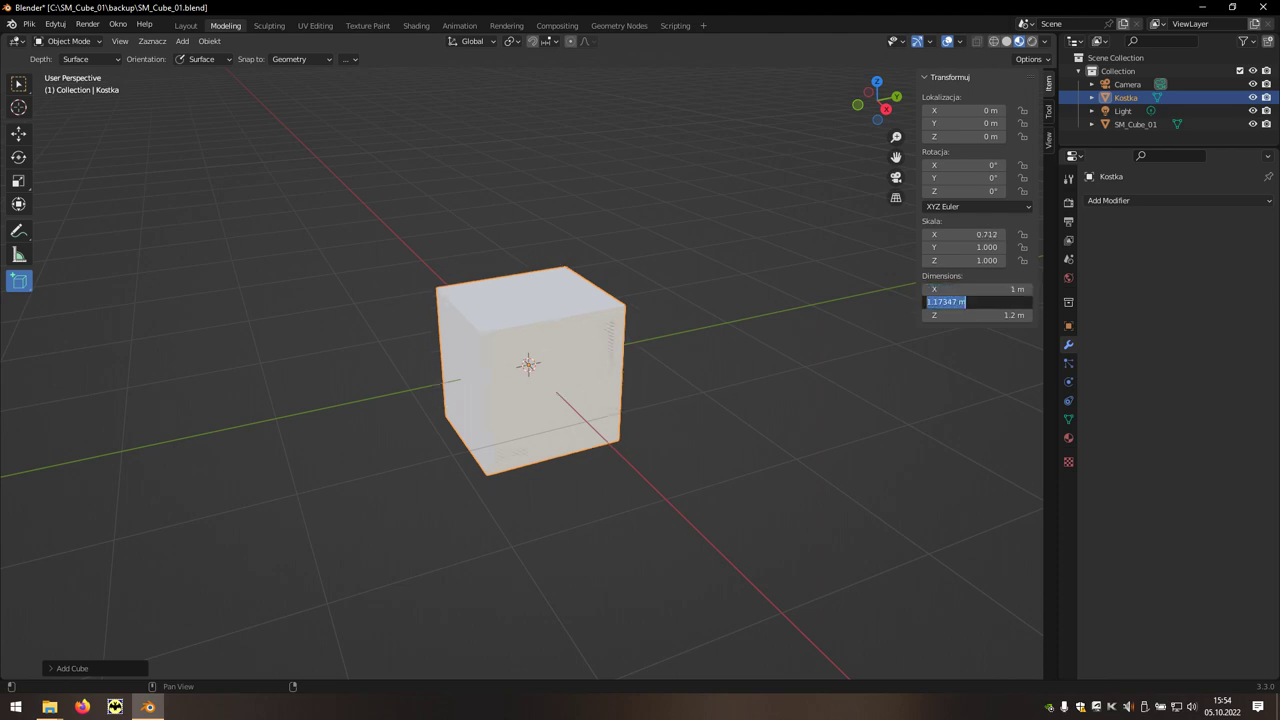
type("1")
key("Tab")
type("1")
key("Return")
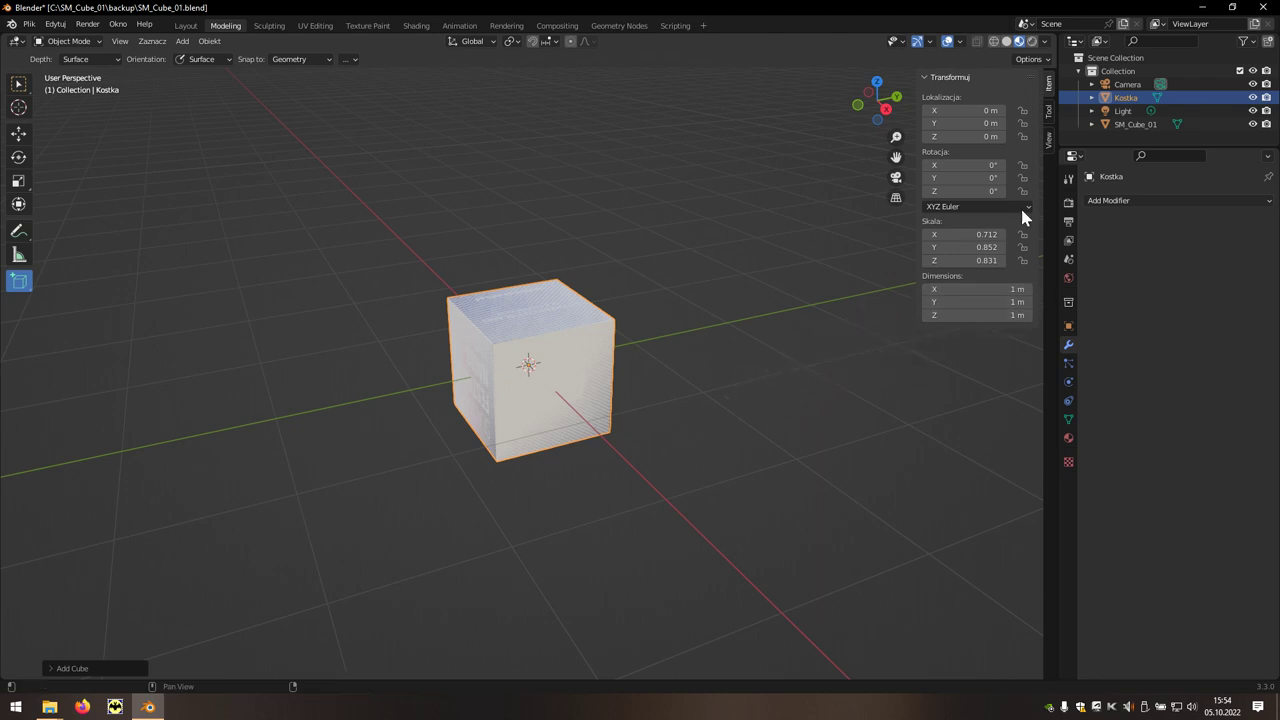
Rename the Kostka object to UCX_SM_Cube_01.
double_click(1122, 102)
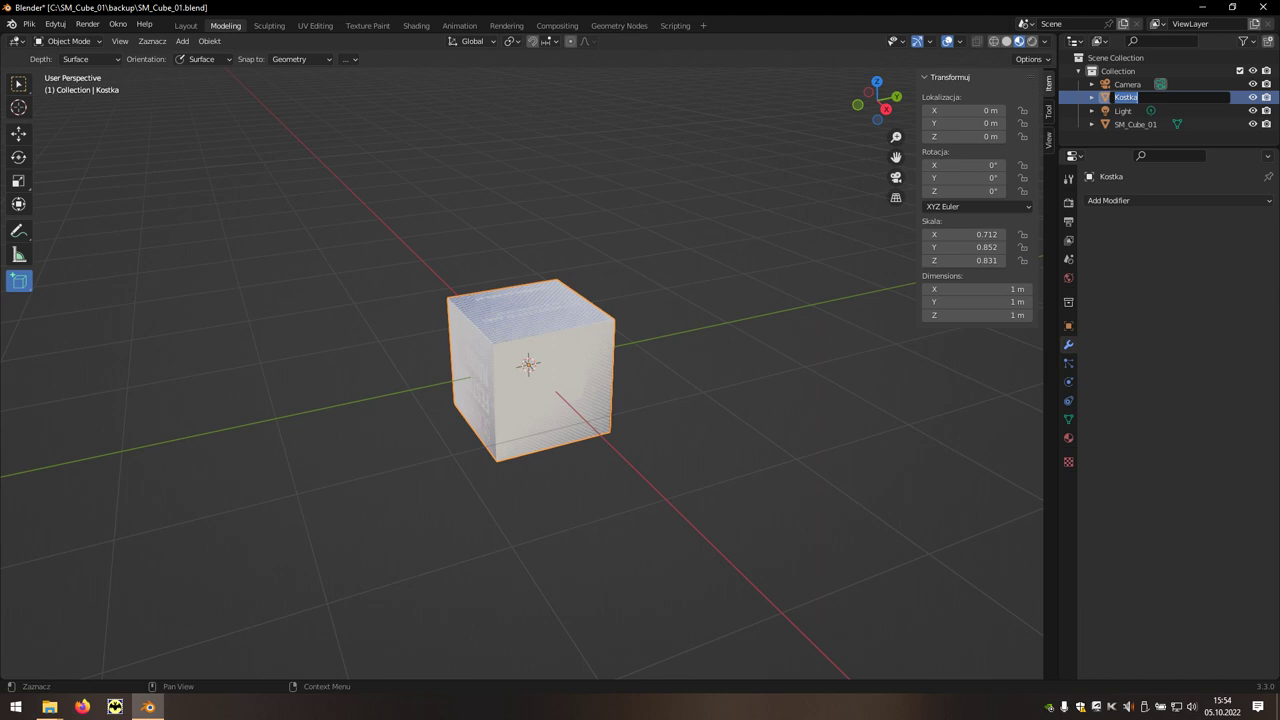
type("UCX")
type("_SM_Cube_01")
key("Return")
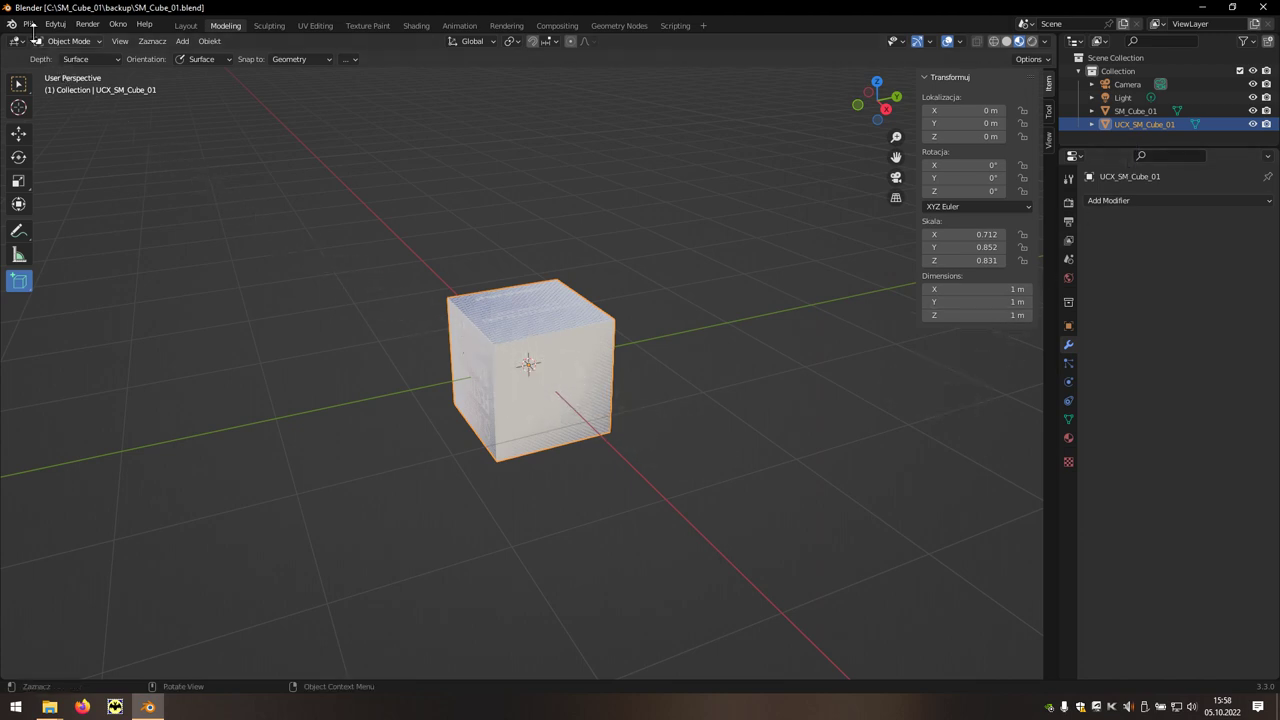
Export the scene as FBX, overwriting SM_Cube_01.fbx in C:\SM_Cube_01\Mesh.
left_click(31, 25)
mouse_move(50, 217)
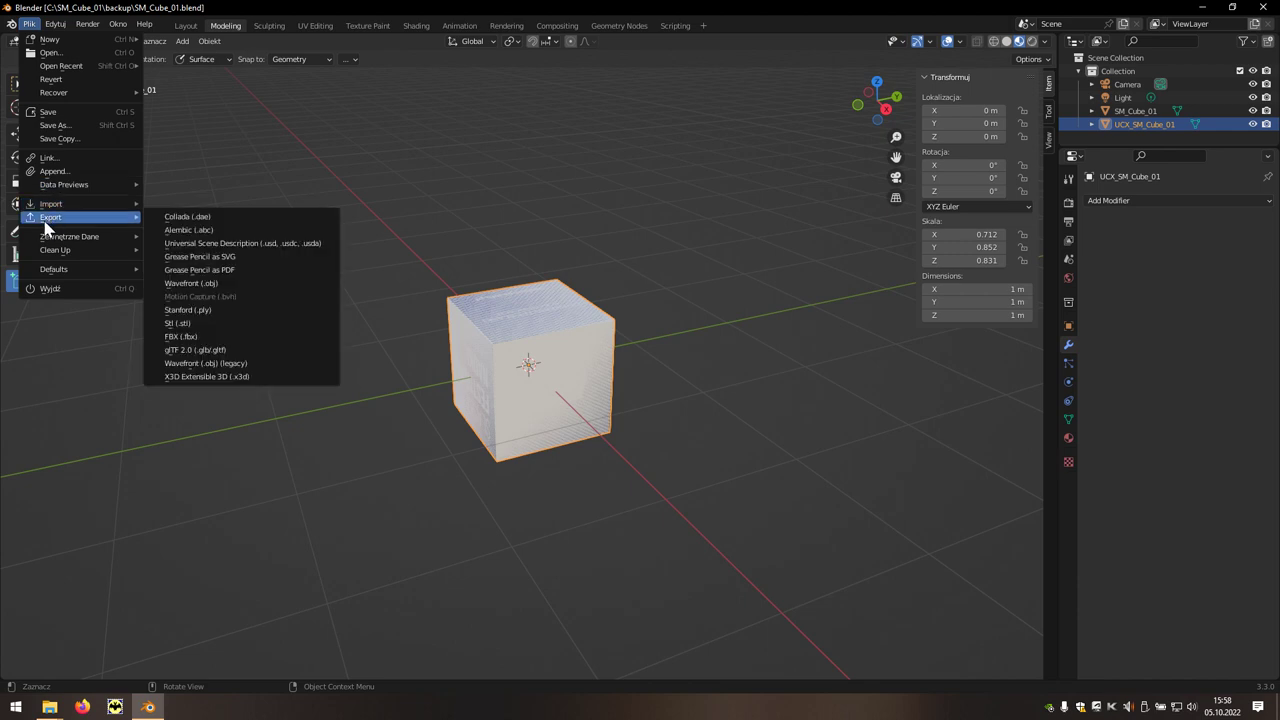
left_click(209, 342)
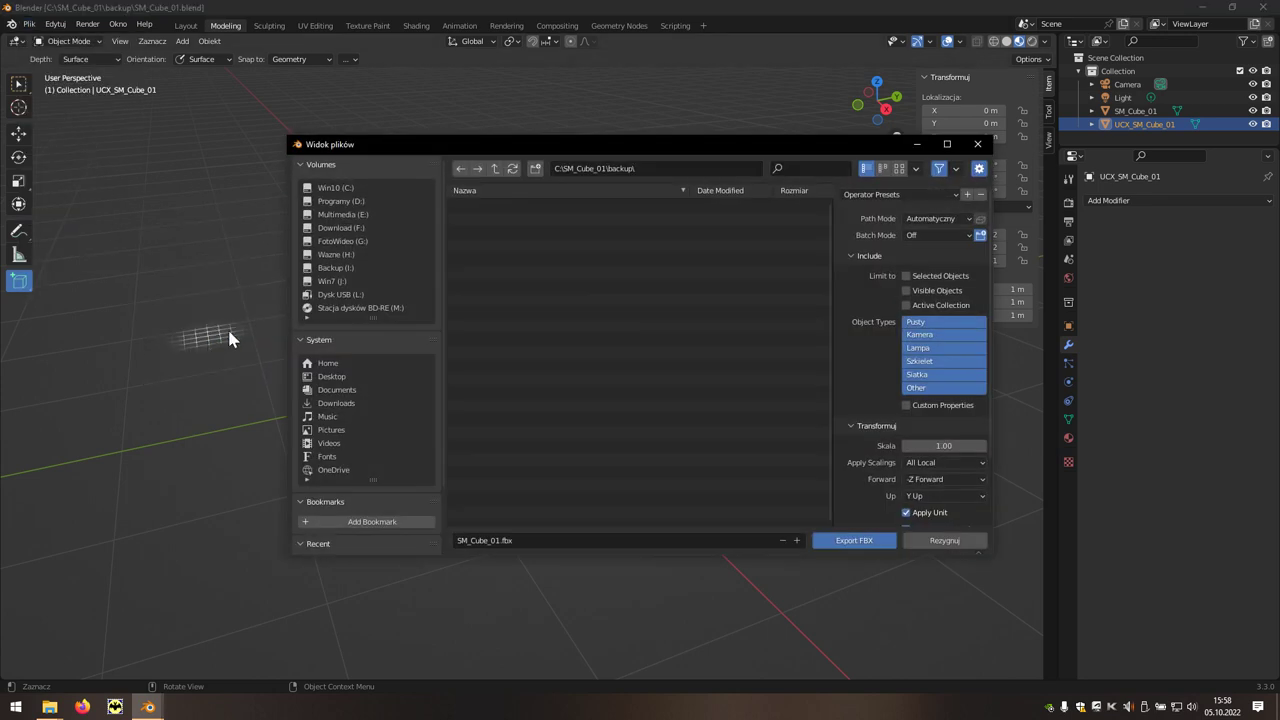
left_click(494, 168)
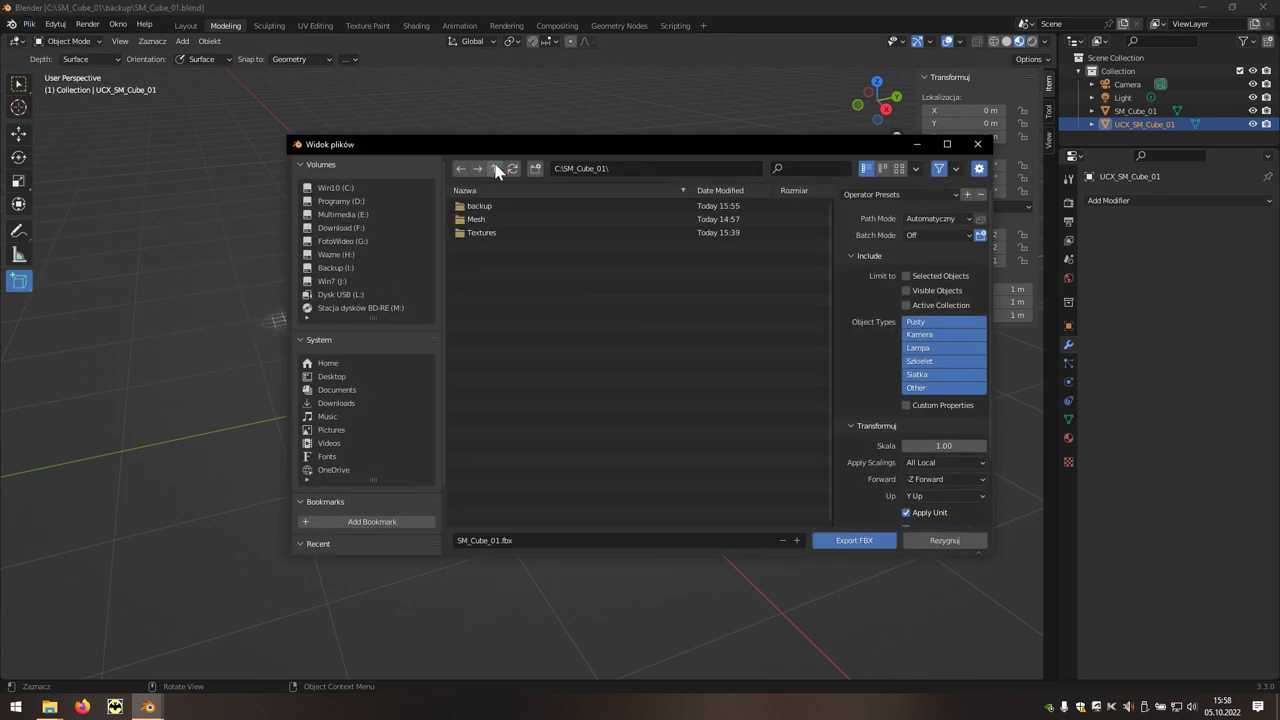
left_click(484, 216)
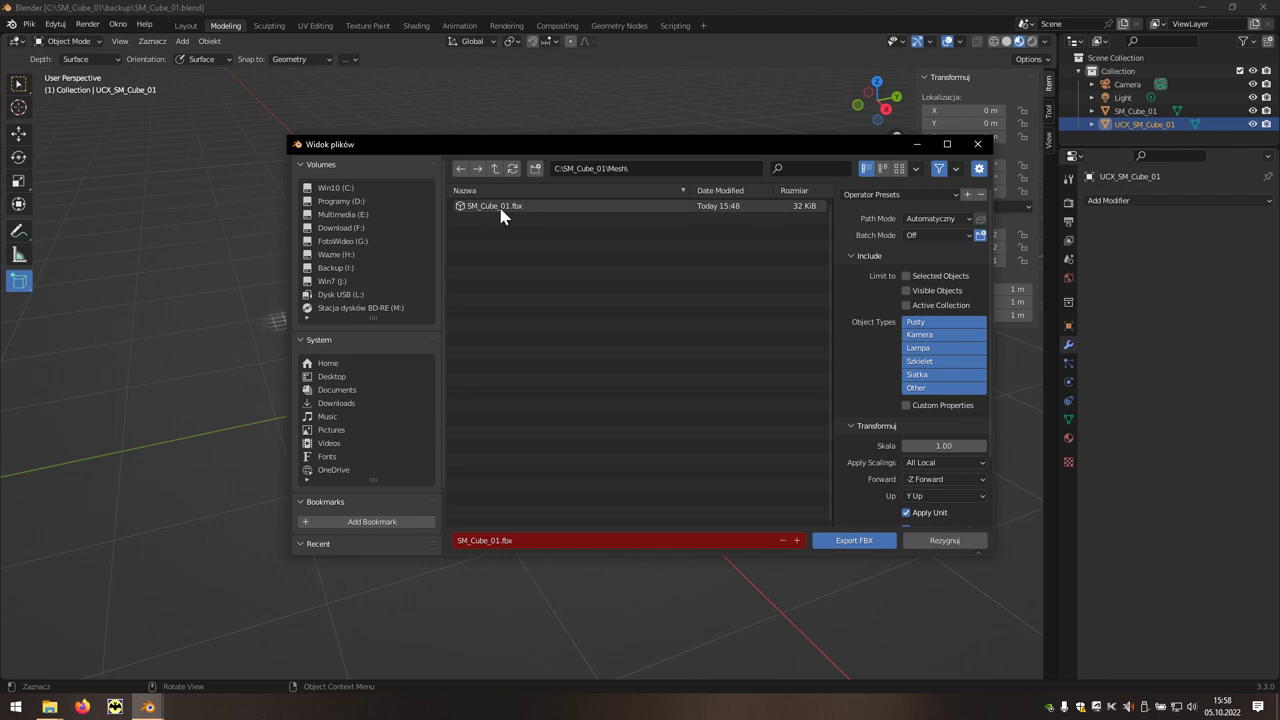
left_click(501, 209)
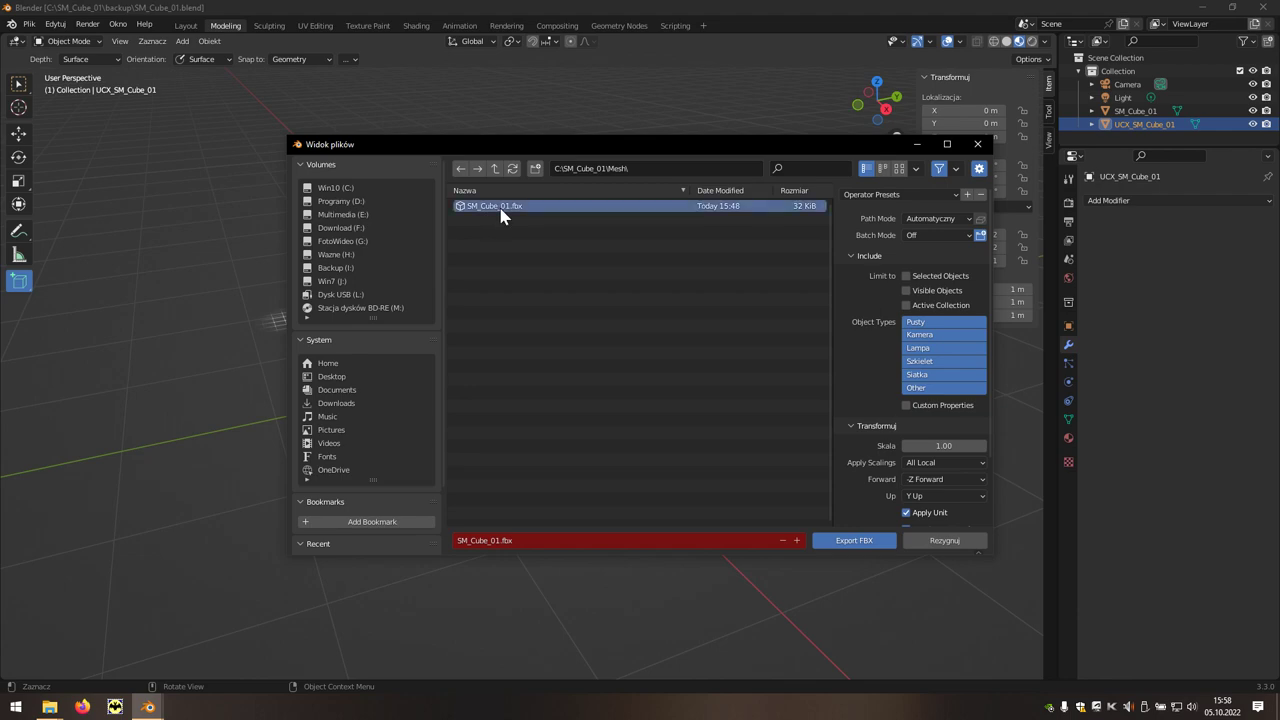
left_click(852, 541)
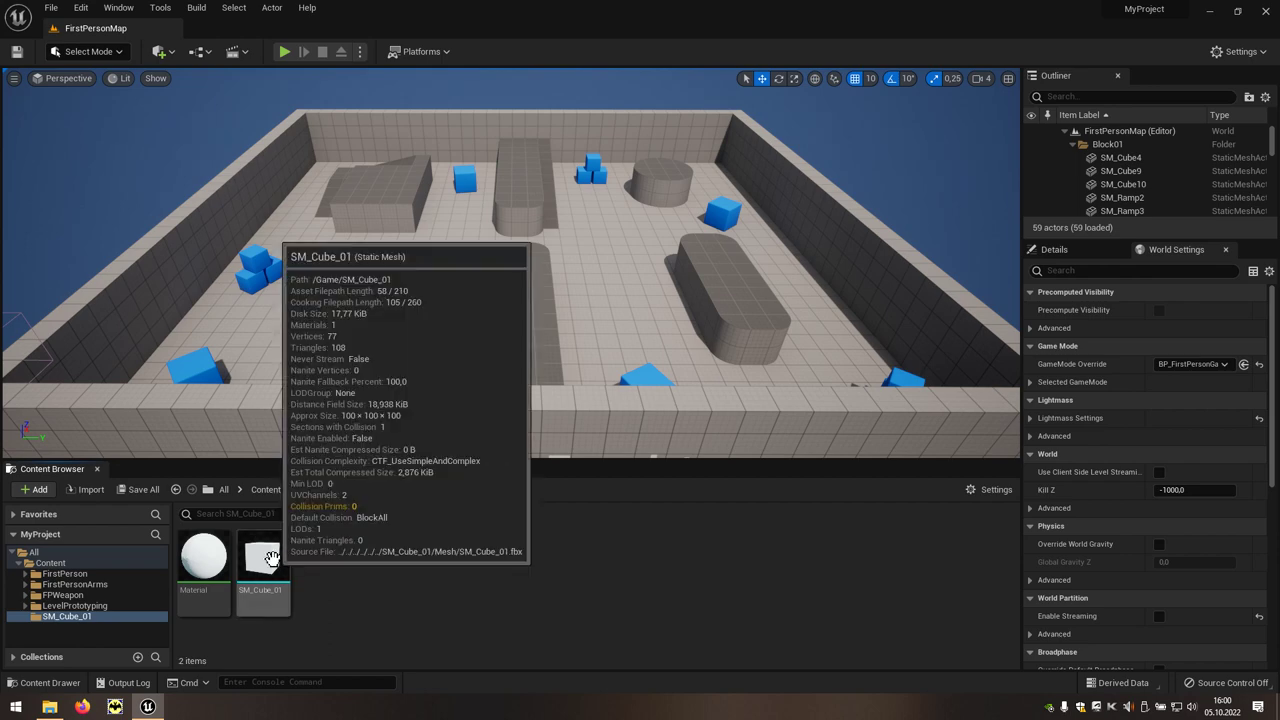
Delete the Material and SM_Cube_01 assets from the SM_Cube_01 content folder.
right_click(271, 558)
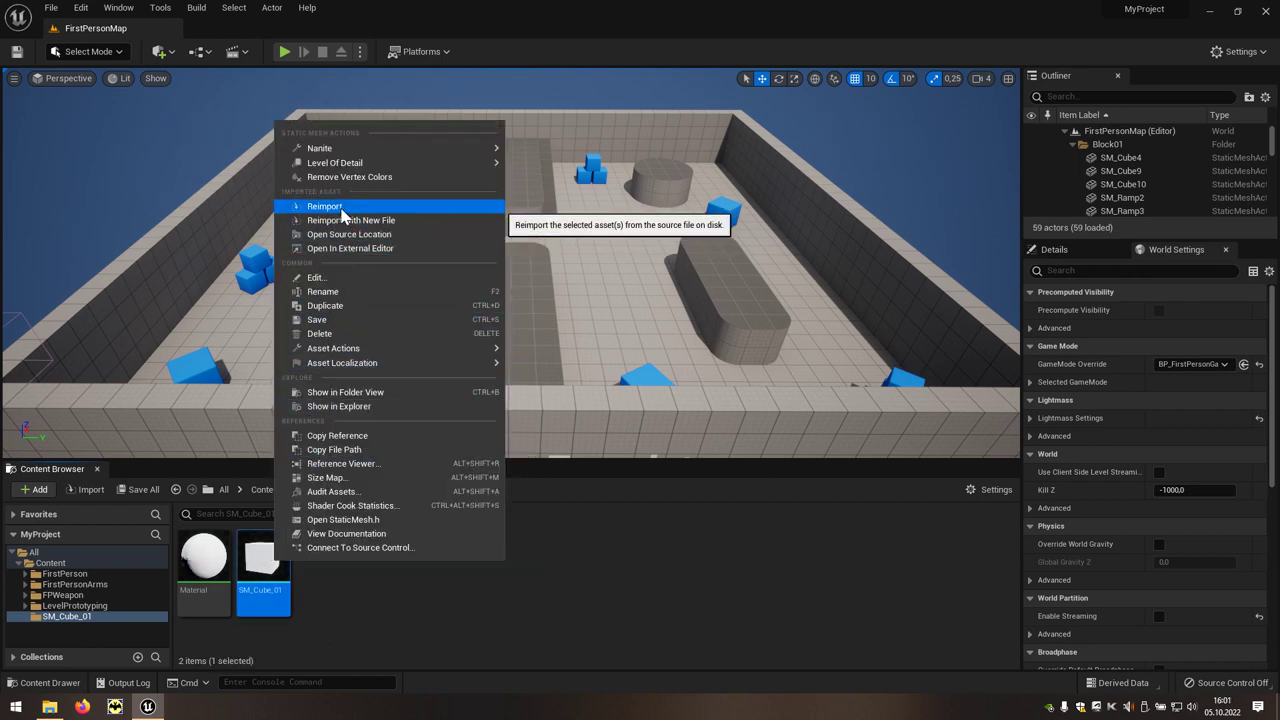
left_click(320, 652)
left_click(204, 570)
left_click(262, 575, "shift")
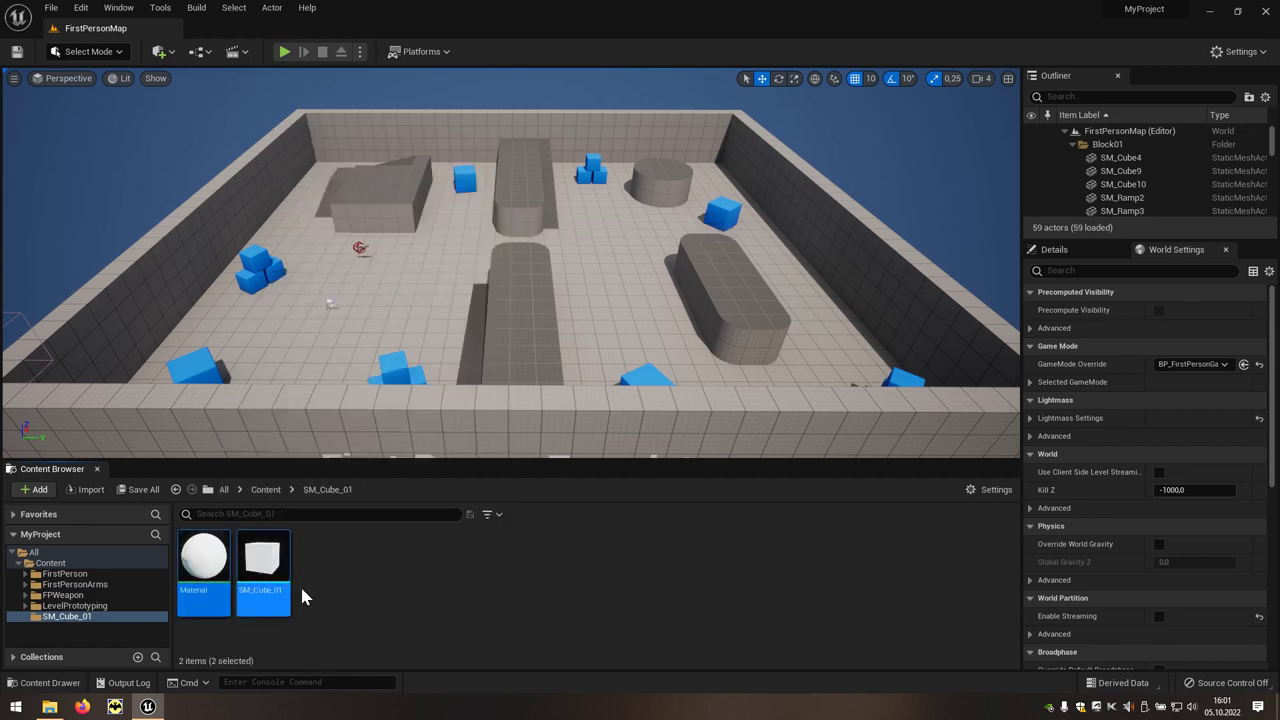
key("Delete")
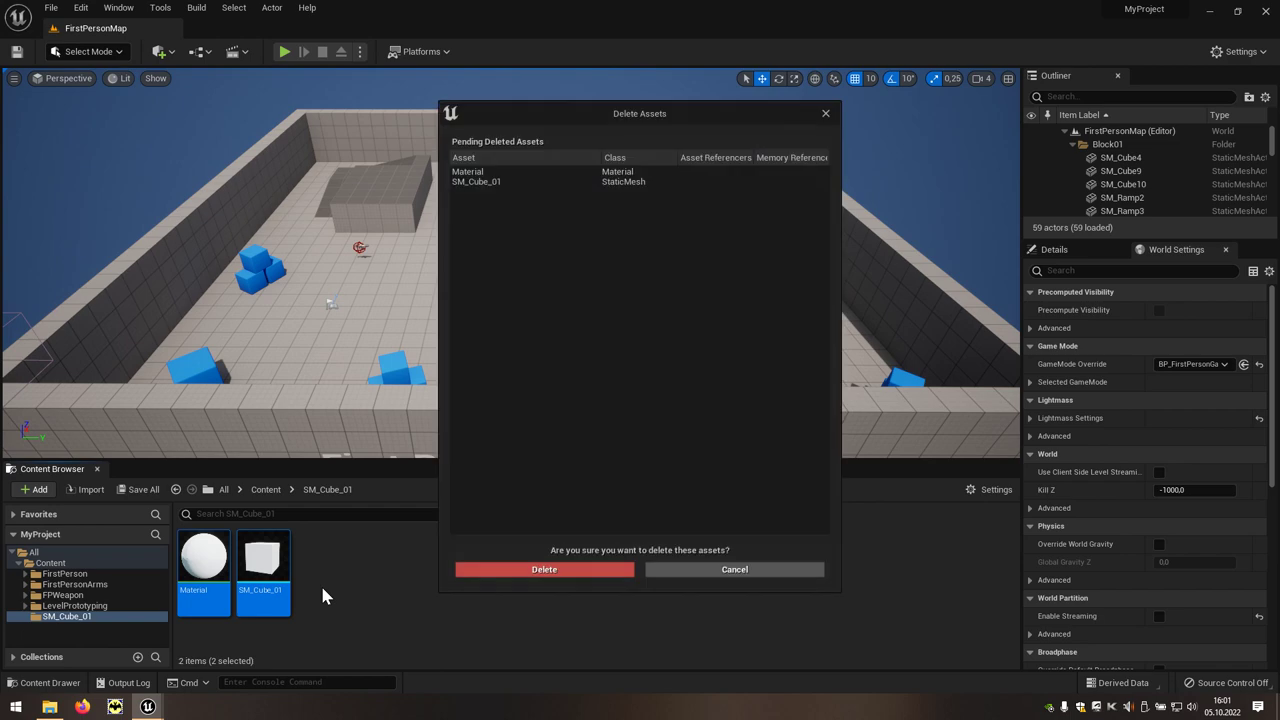
left_click(468, 572)
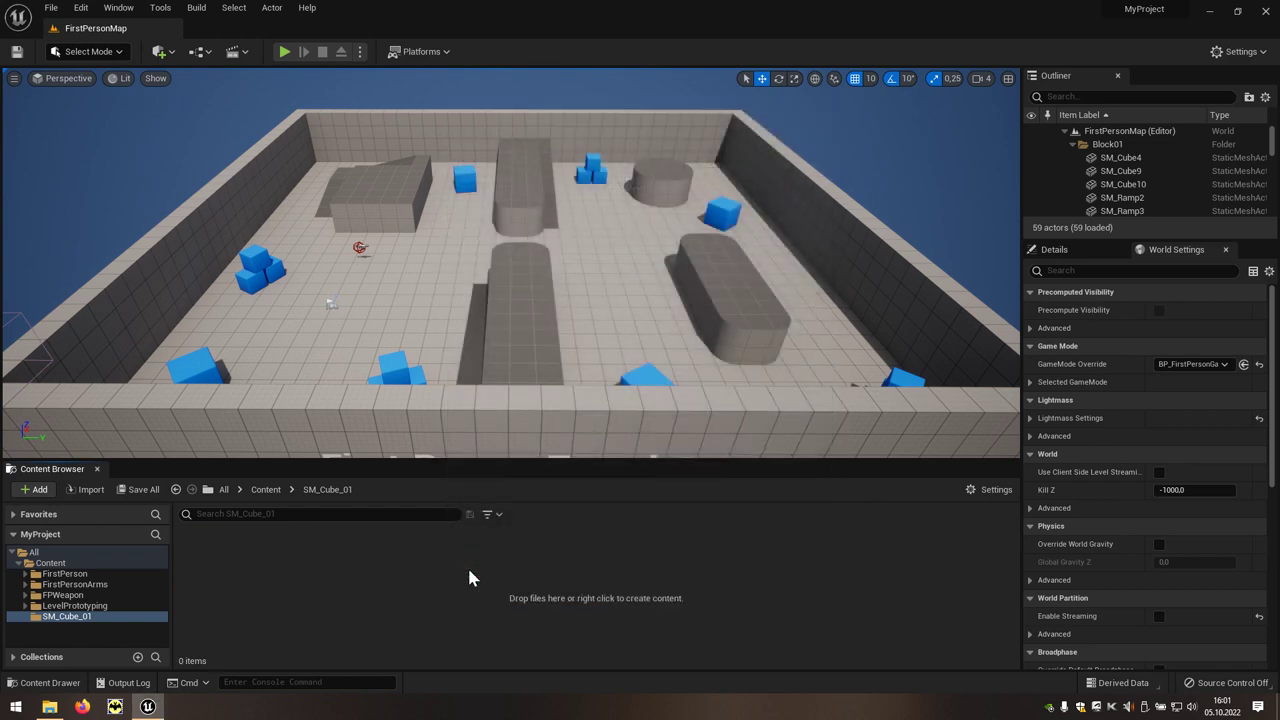
Import SM_Cube_01.fbx from the Mesh folder into the SM_Cube_01 content folder.
left_click(49, 707)
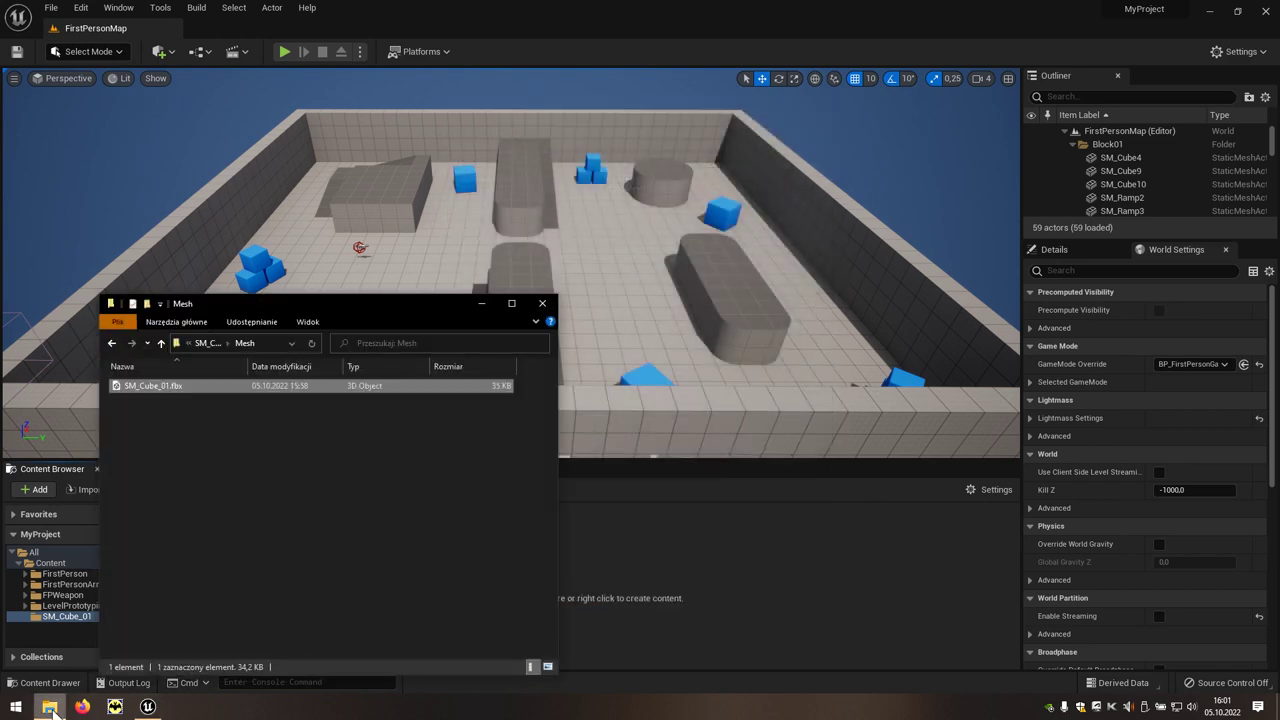
left_click_drag(148, 386, 670, 553)
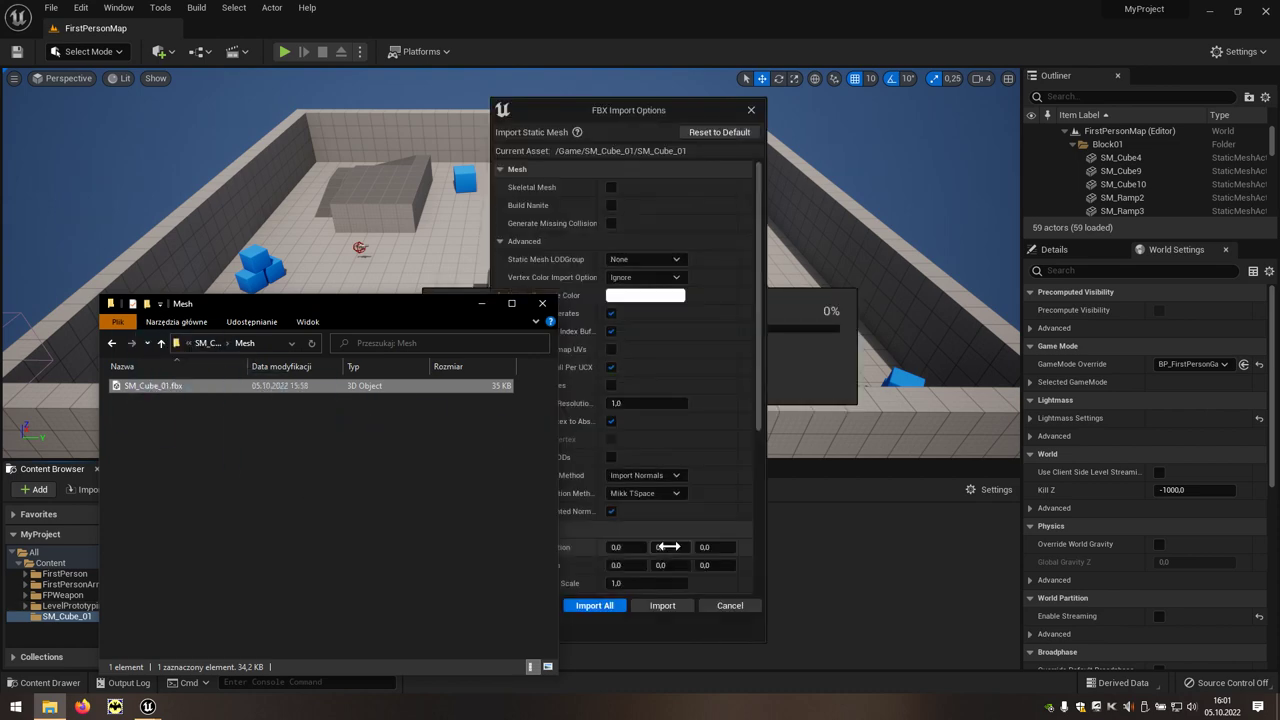
left_click(665, 112)
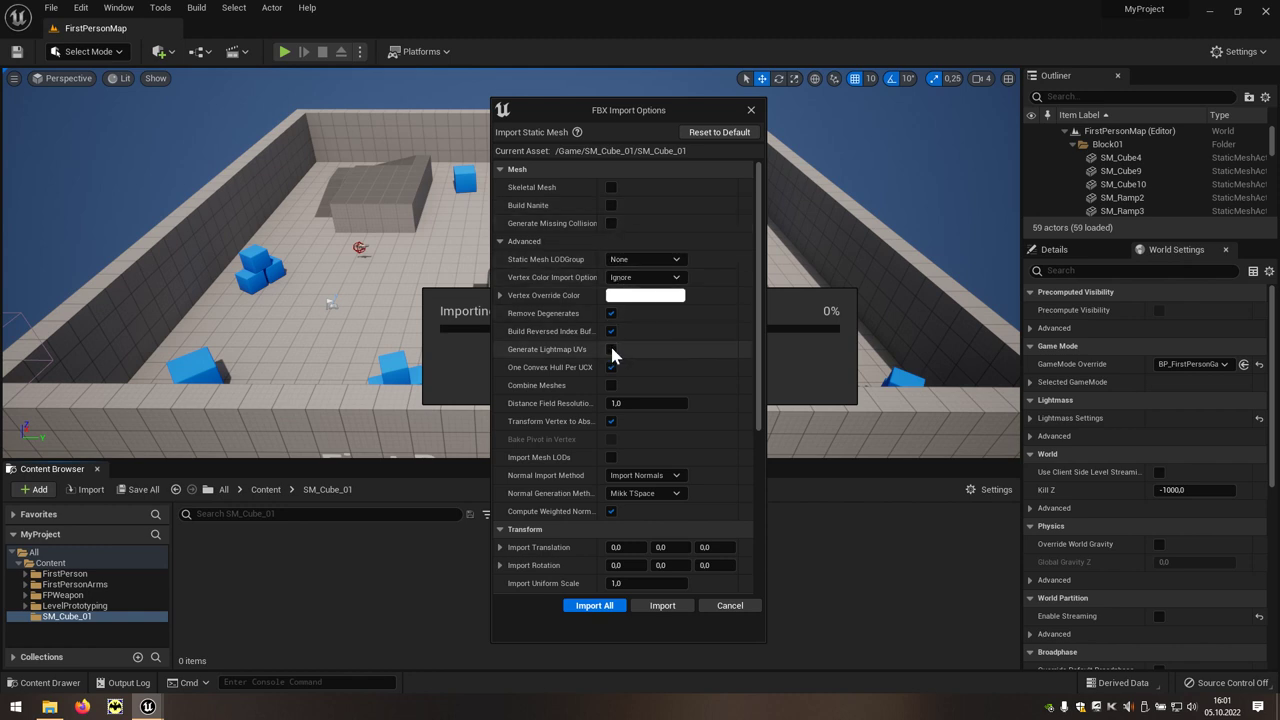
left_click(662, 606)
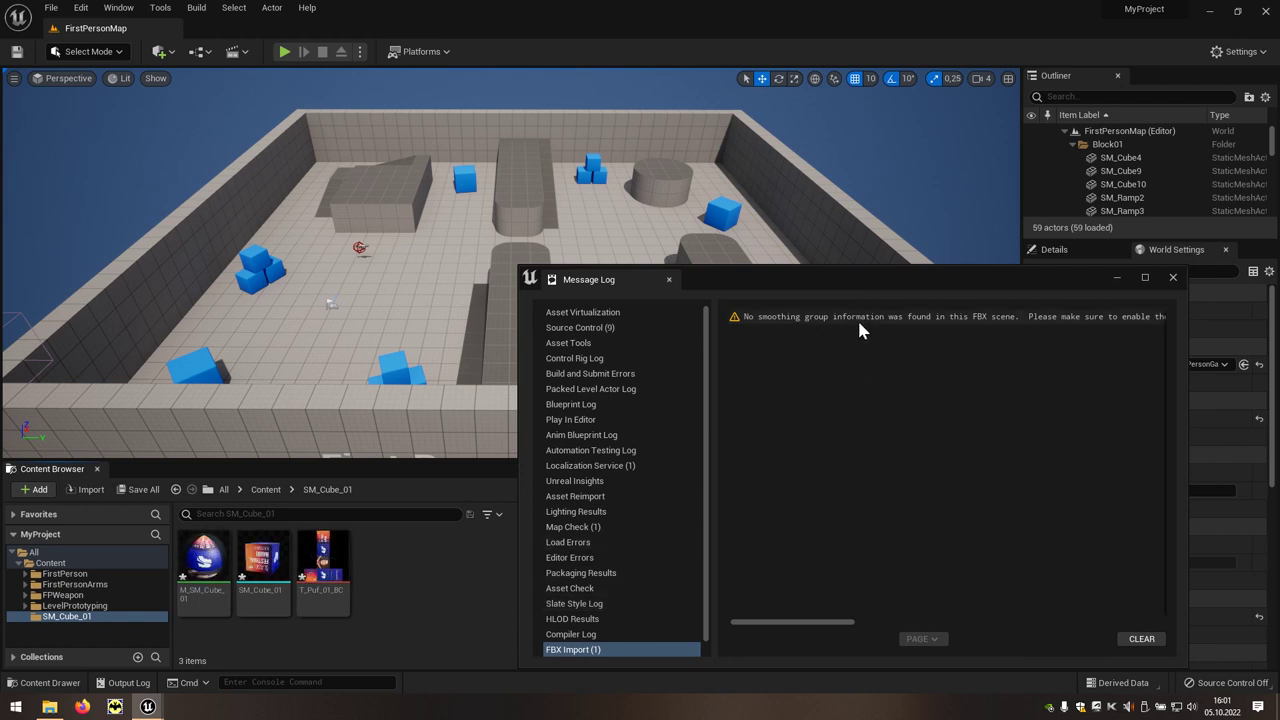
Create Textures and Materials subfolders in the SM_Cube_01 folder.
left_click(1173, 279)
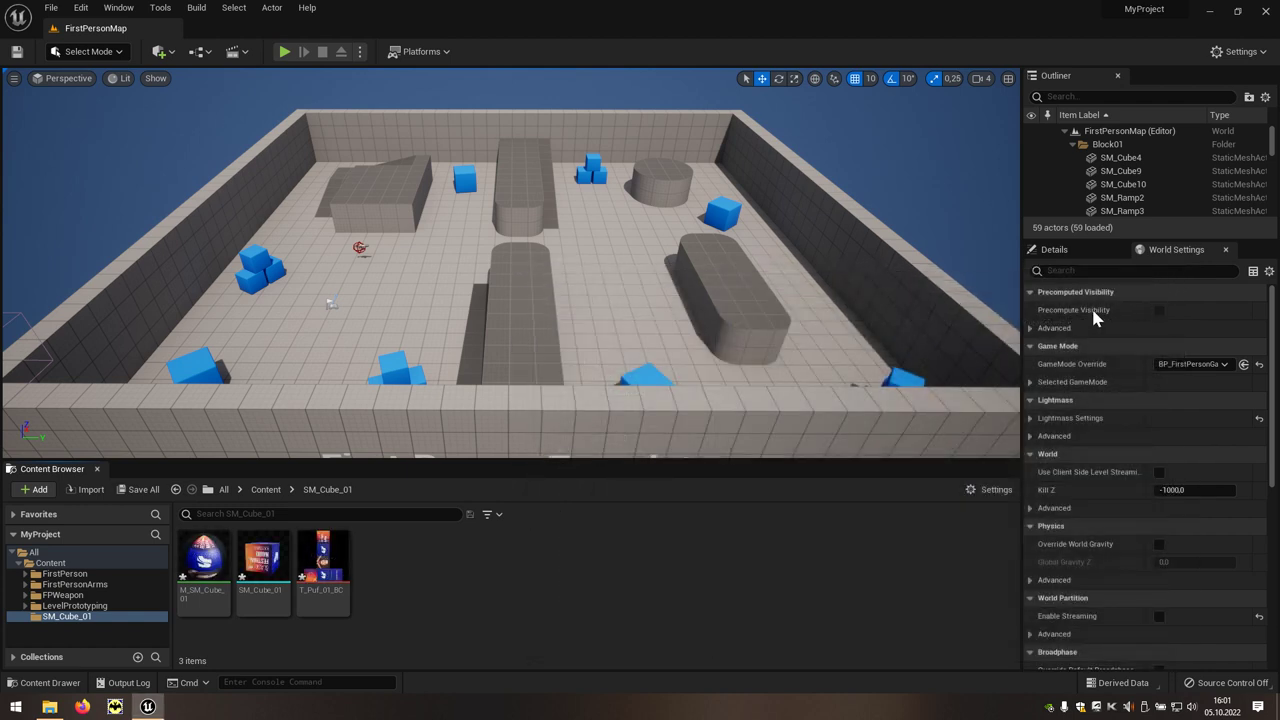
right_click(383, 593)
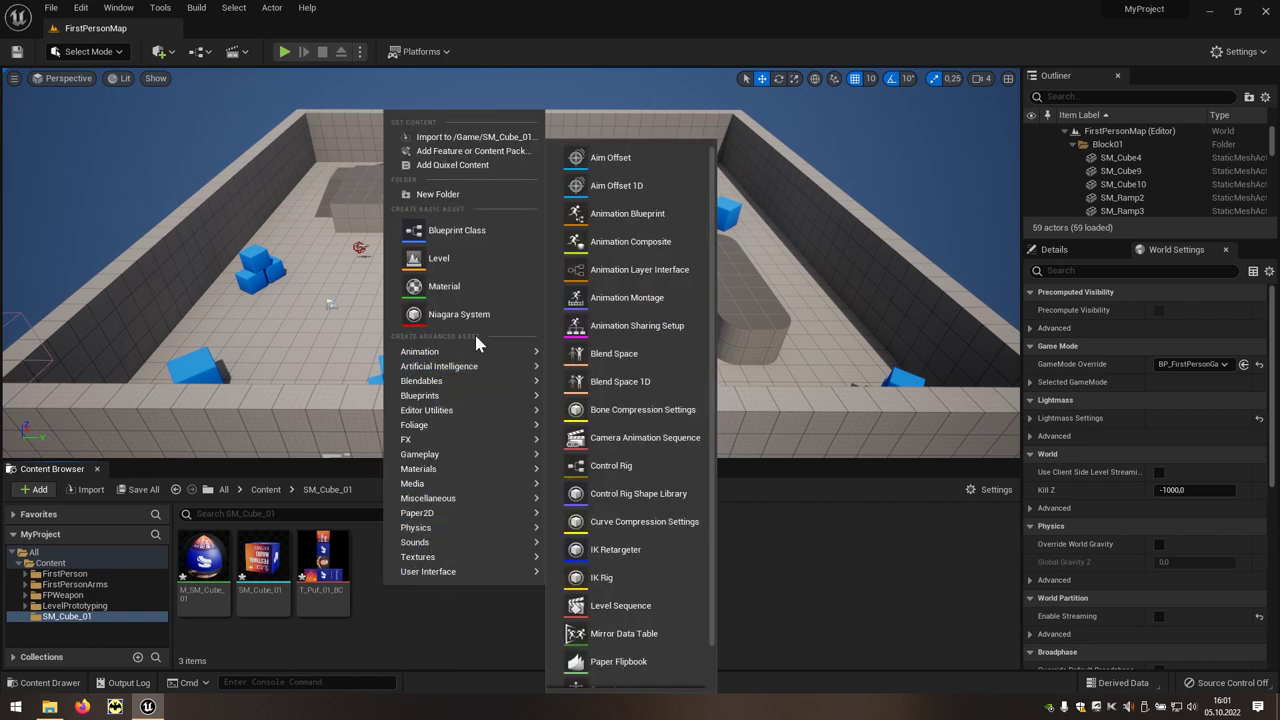
left_click(463, 194)
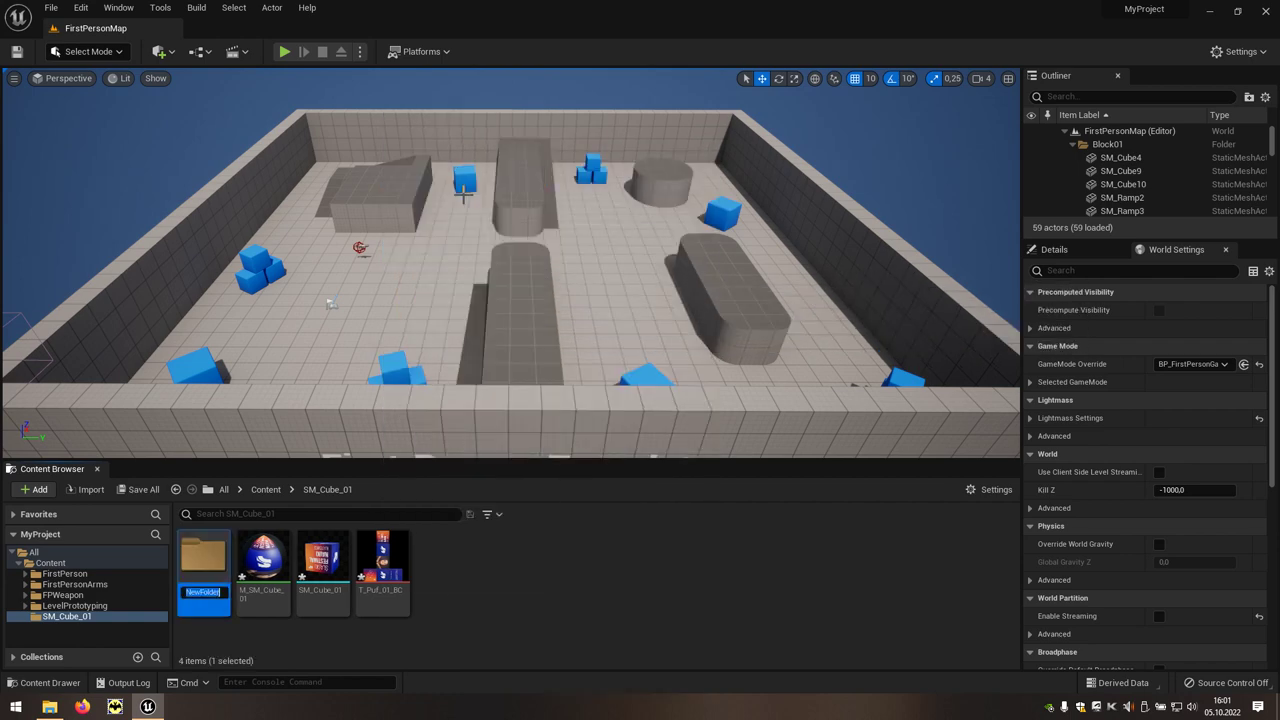
type("Textures")
key("Return")
right_click(518, 558)
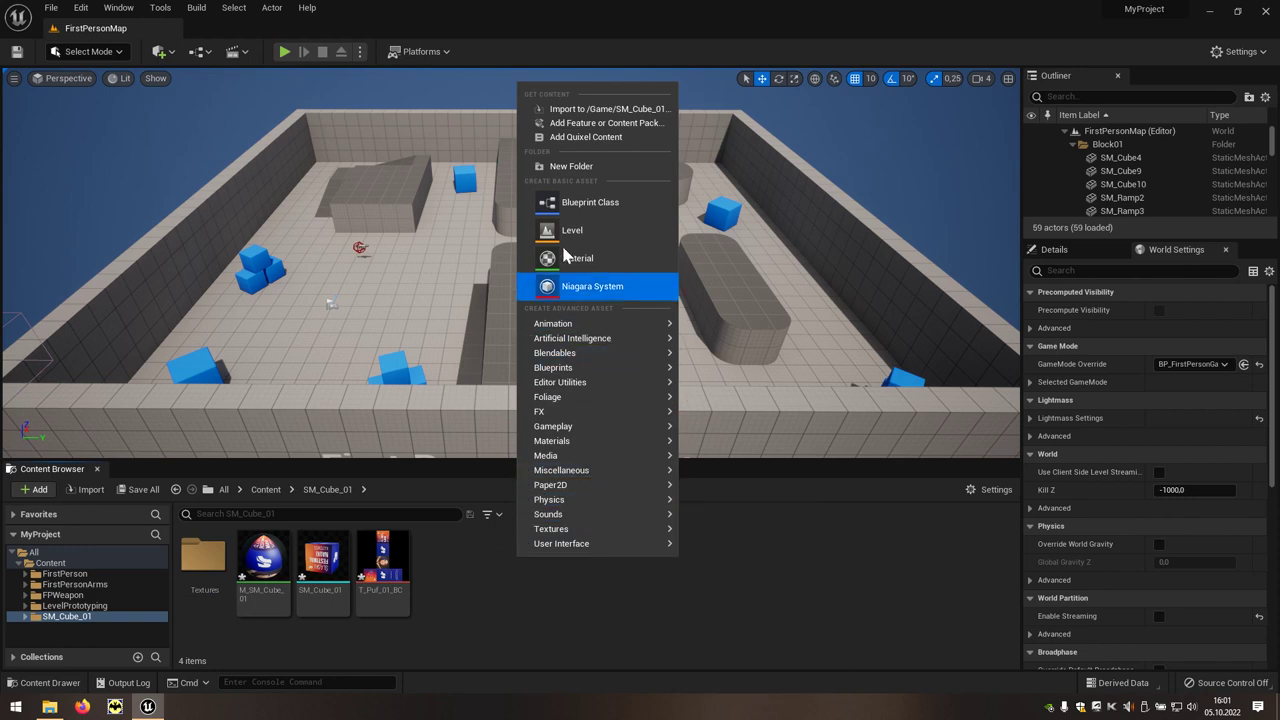
left_click(571, 166)
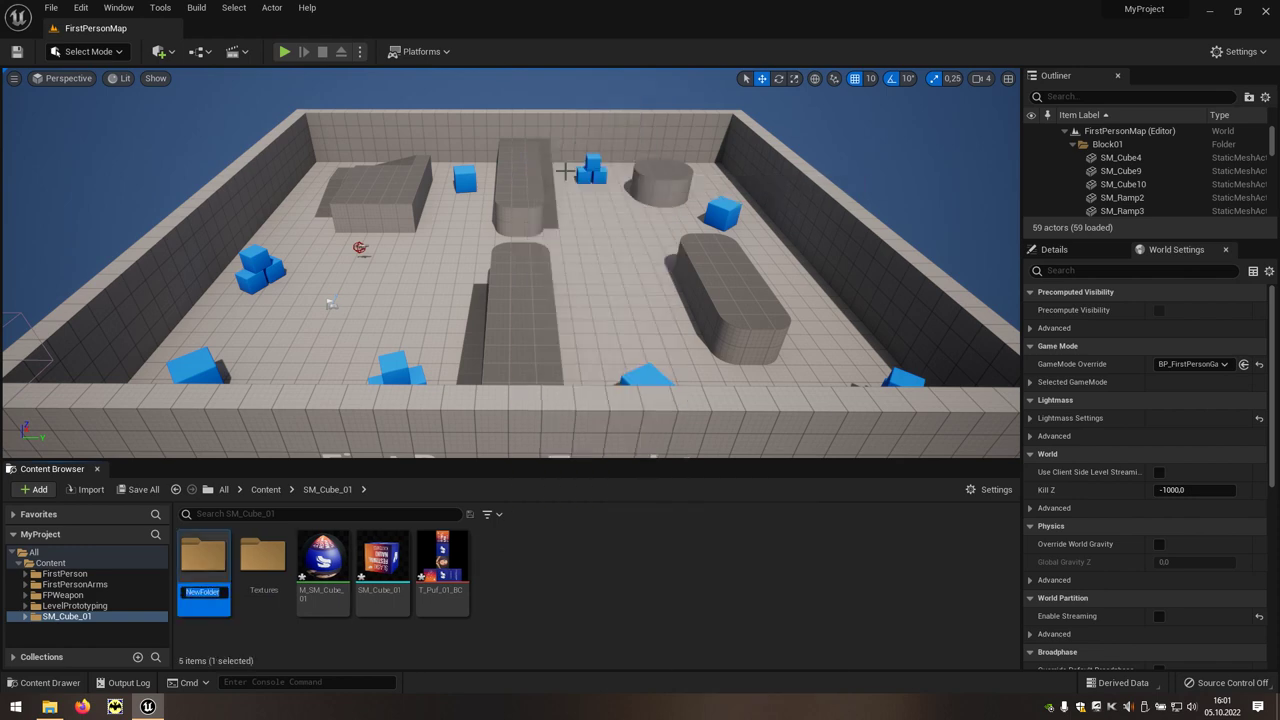
type("Materials")
key("Return")
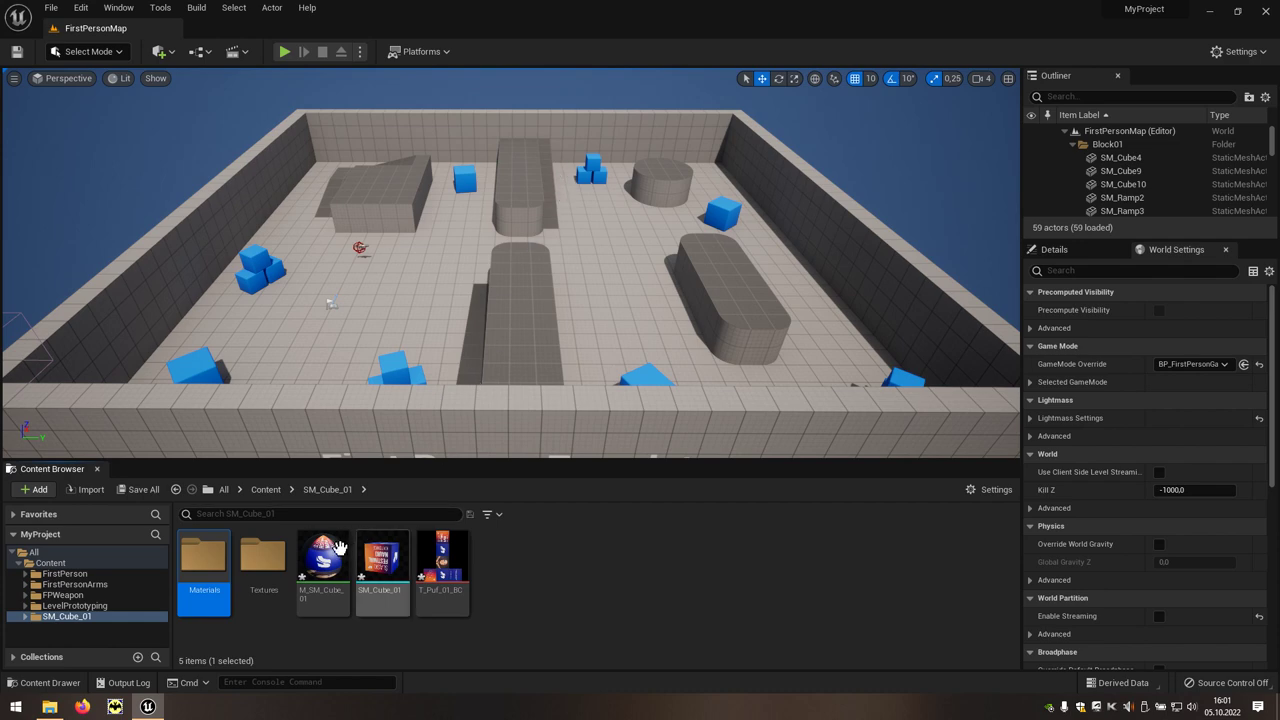
Move M_SM_Cube_01 into Materials and T_Puf_01_BC into Textures, then save all.
left_click_drag(340, 547, 205, 560)
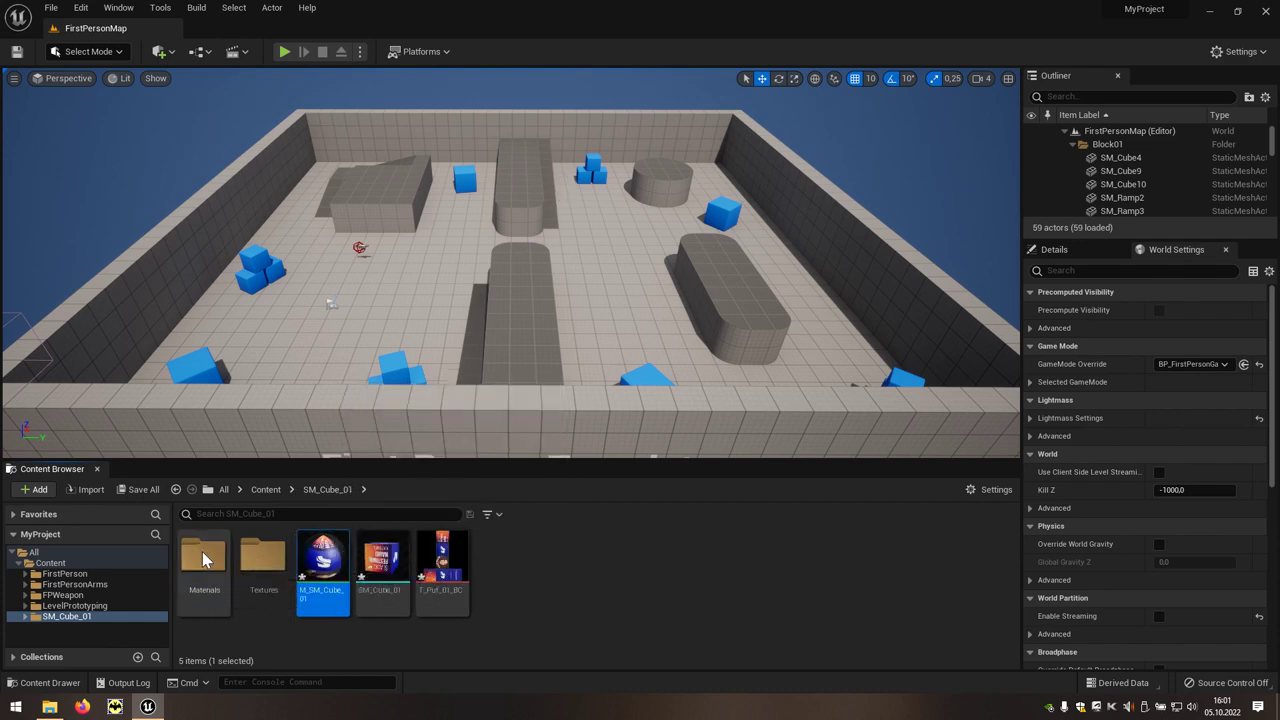
left_click(227, 576)
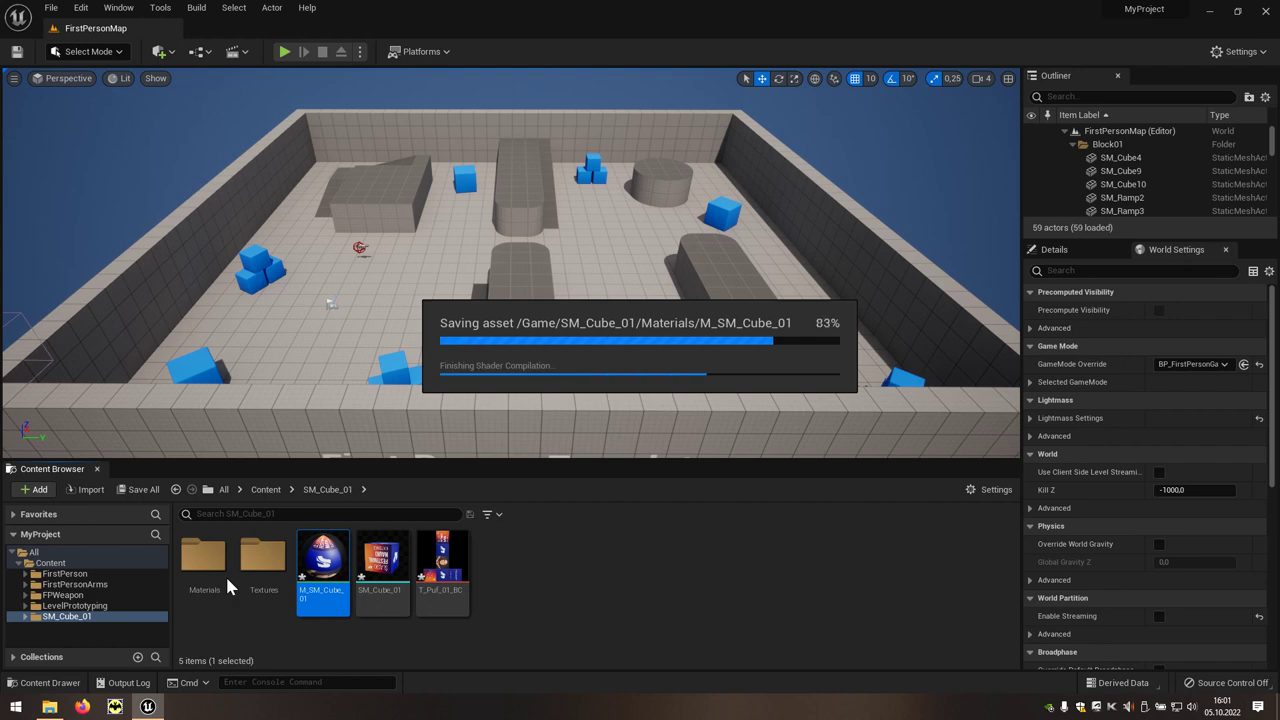
left_click_drag(383, 555, 272, 563)
left_click(312, 602)
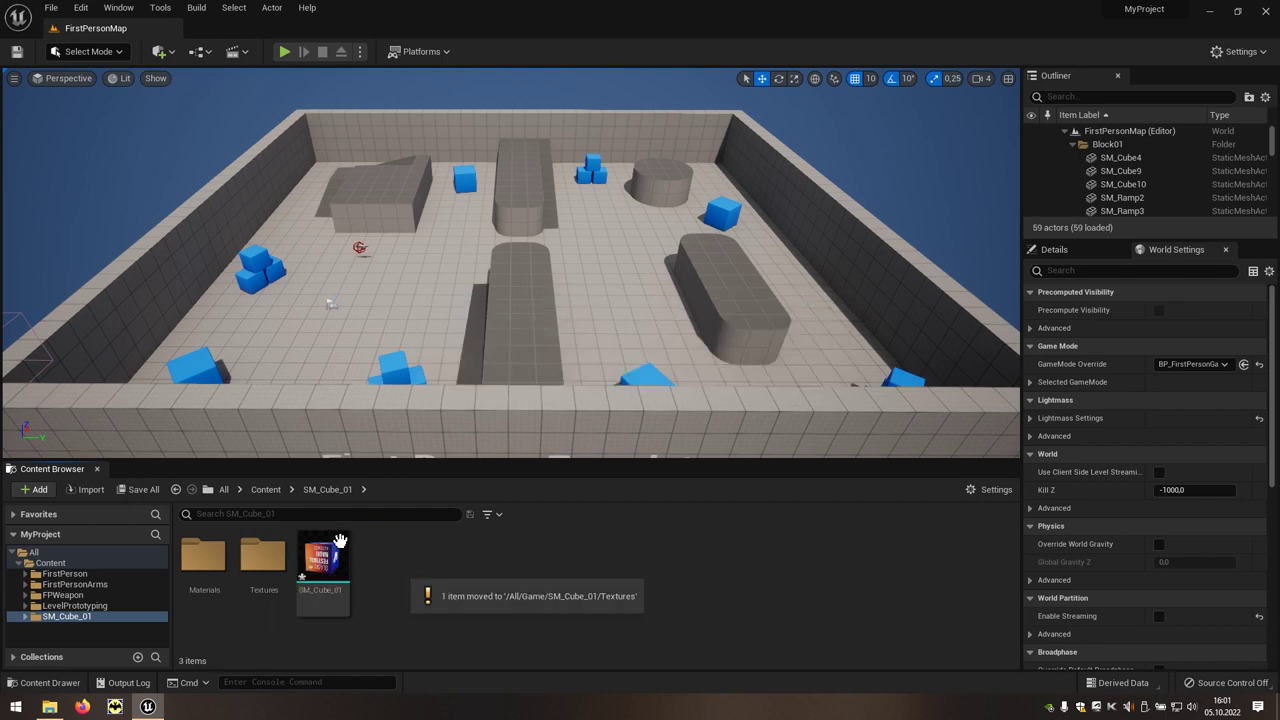
left_click(150, 496)
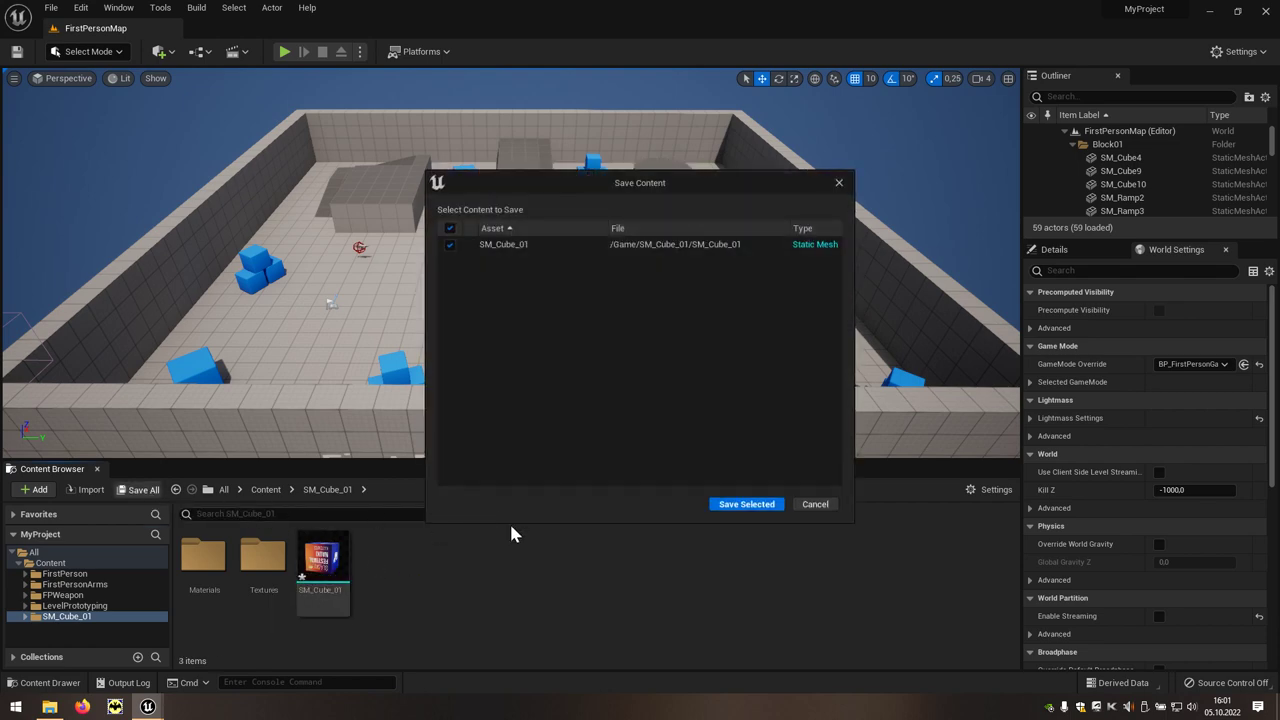
left_click(731, 508)
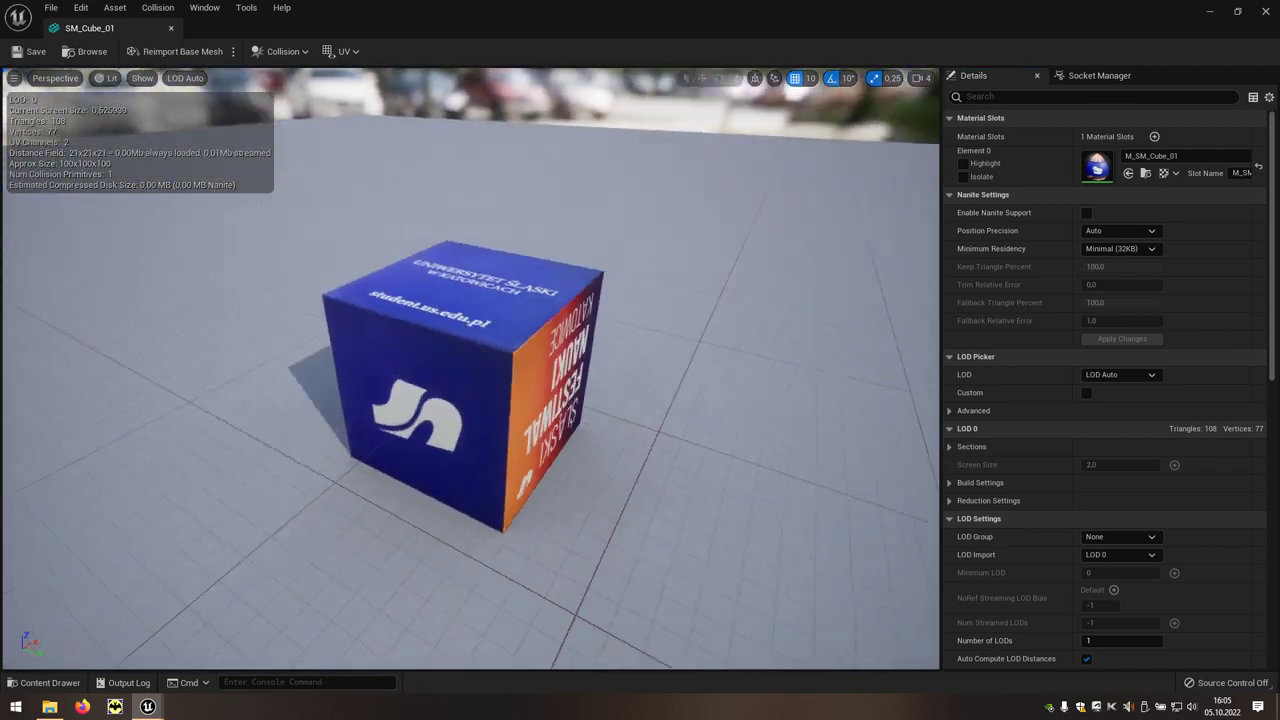
left_click_drag(354, 438, 330, 438)
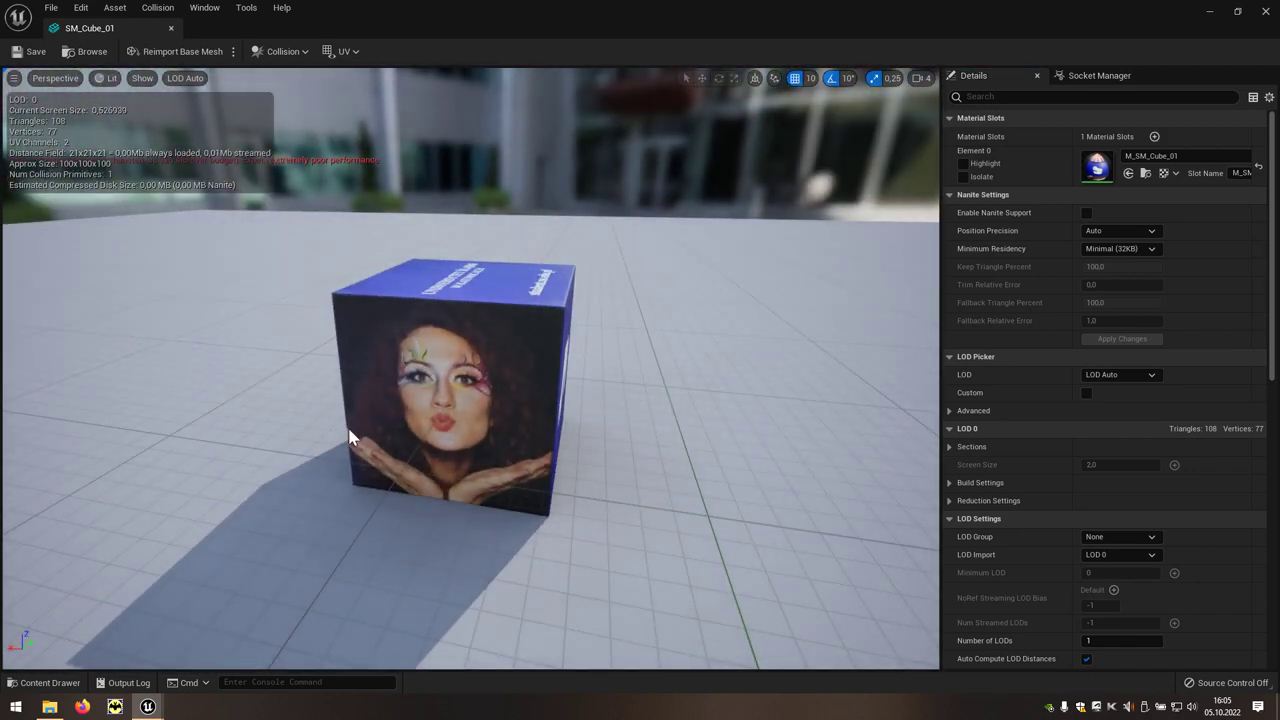
left_click(143, 79)
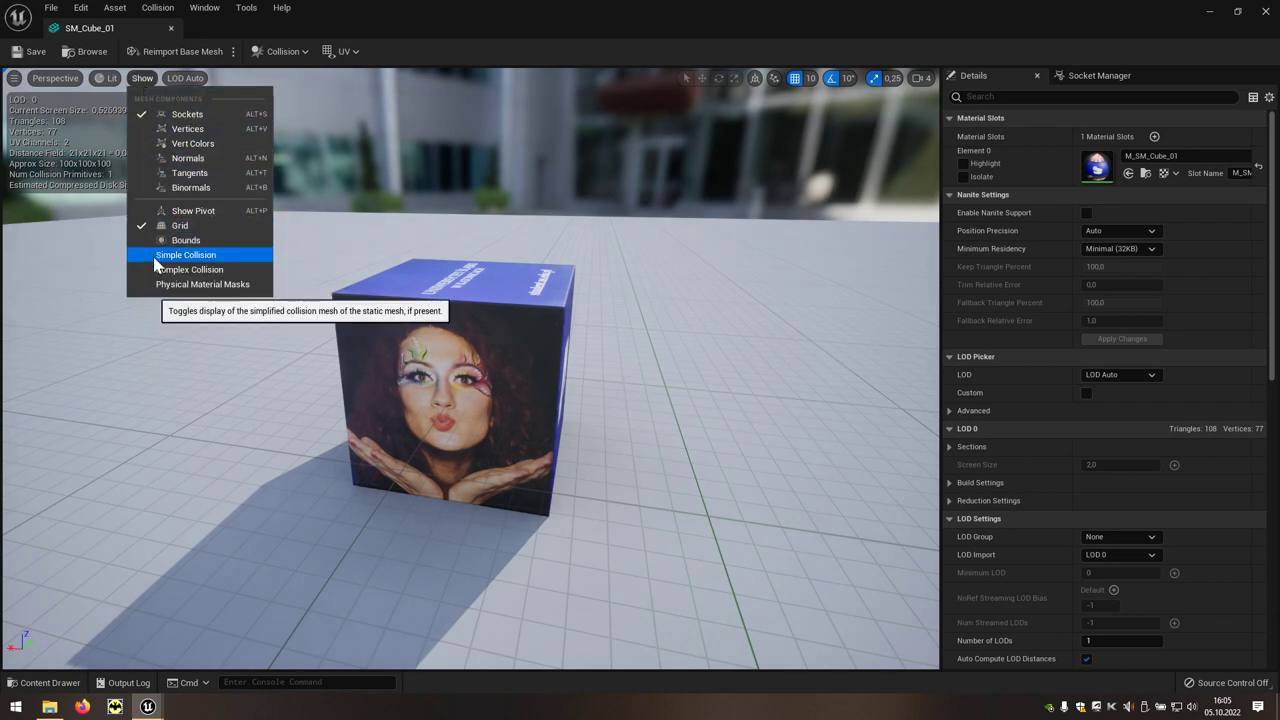
left_click(222, 256)
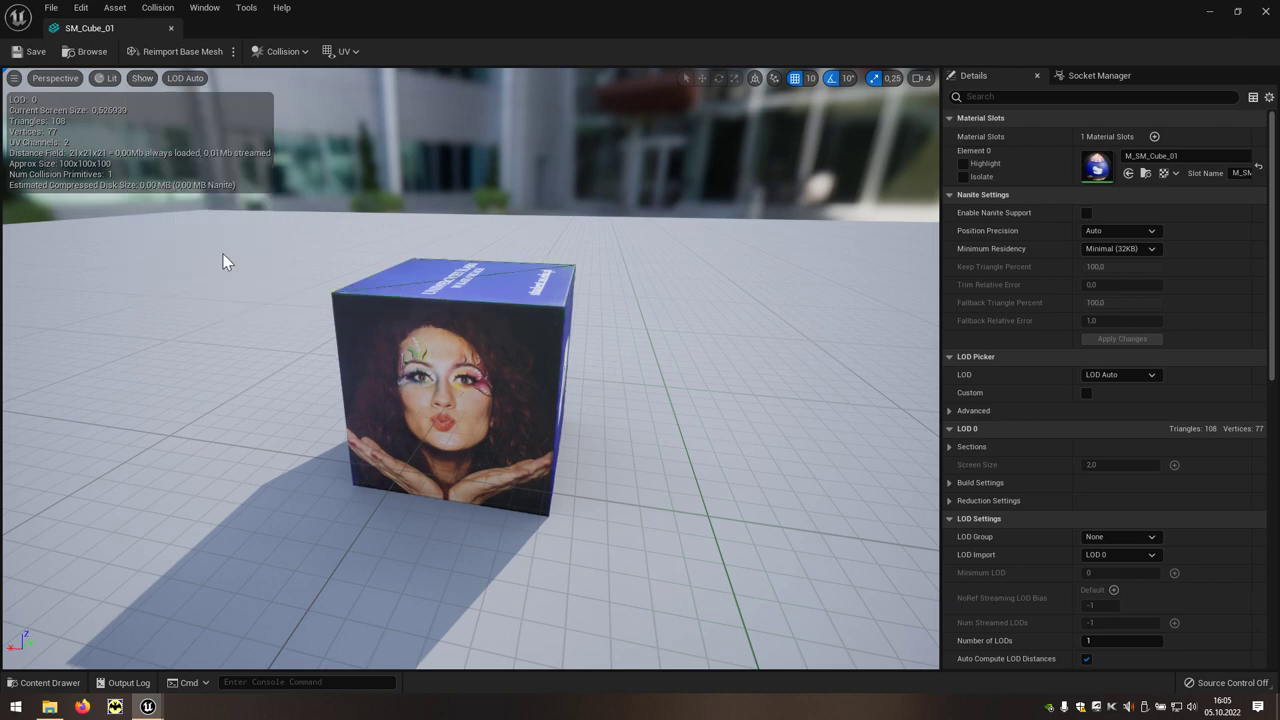
left_click_drag(450, 390, 300, 370)
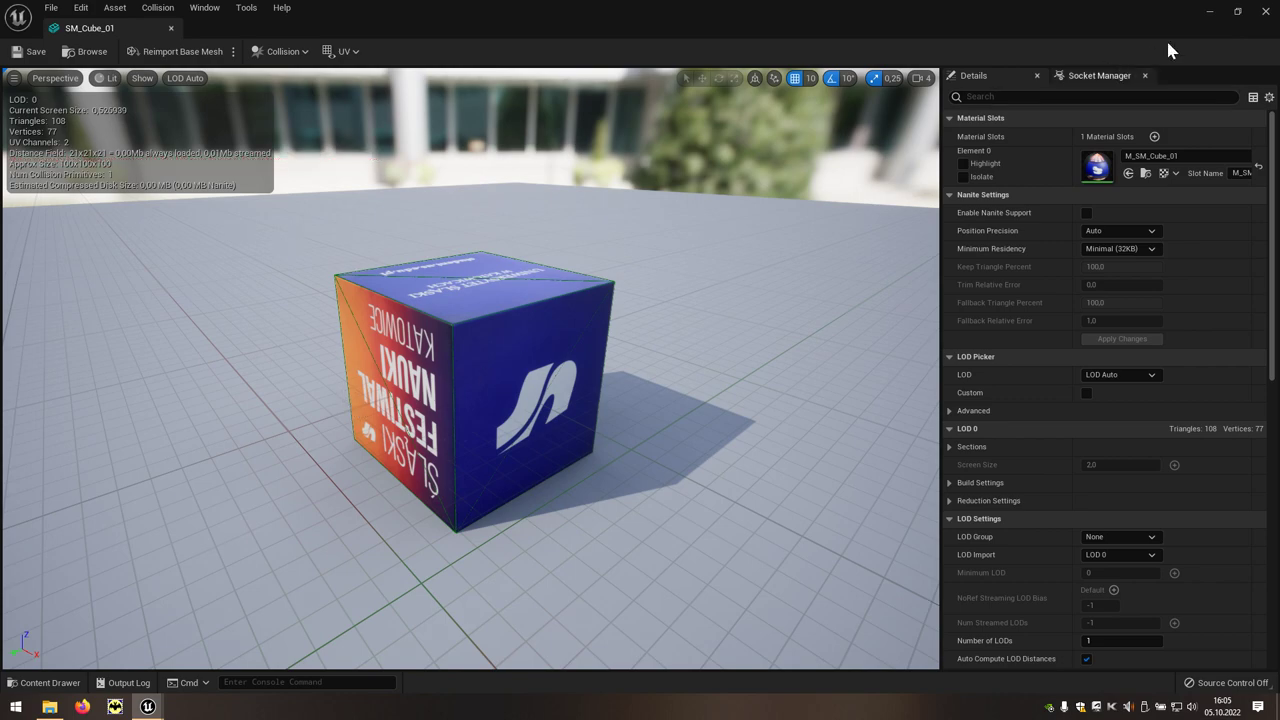
left_click(1265, 11)
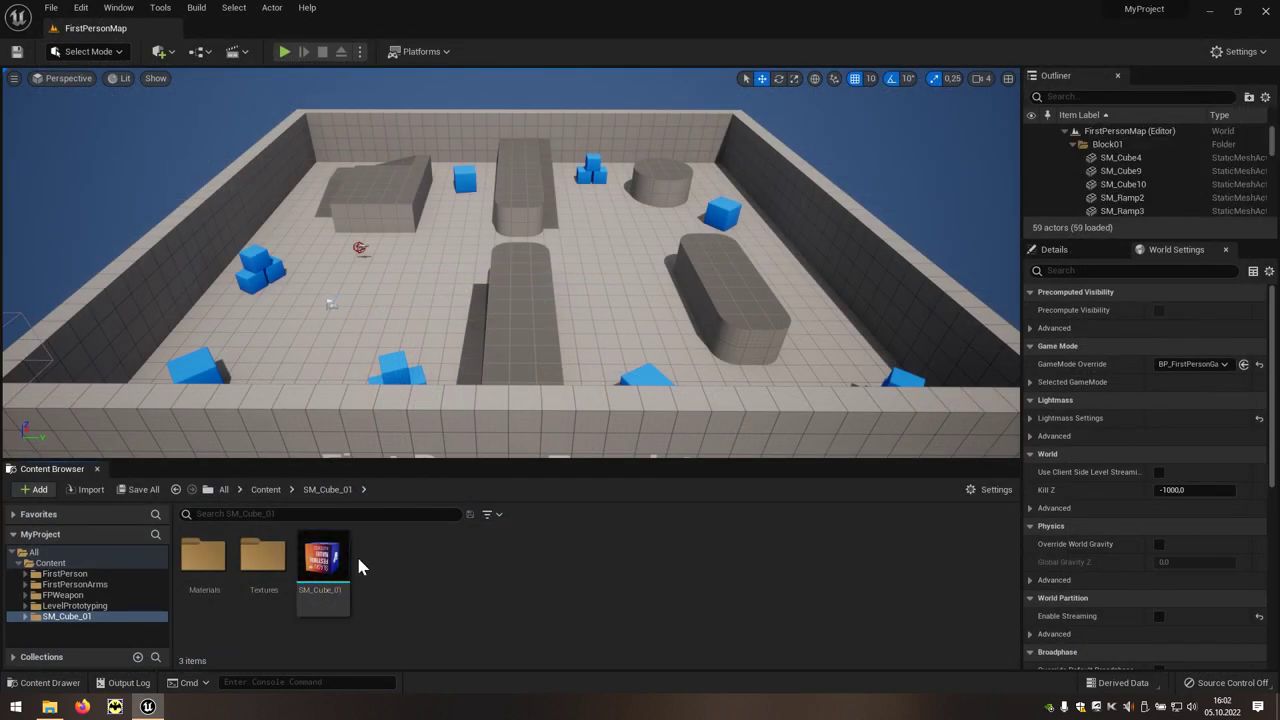
Place SM_Cube_01 near the level centre and raise it above the floor.
left_click_drag(323, 570, 395, 316)
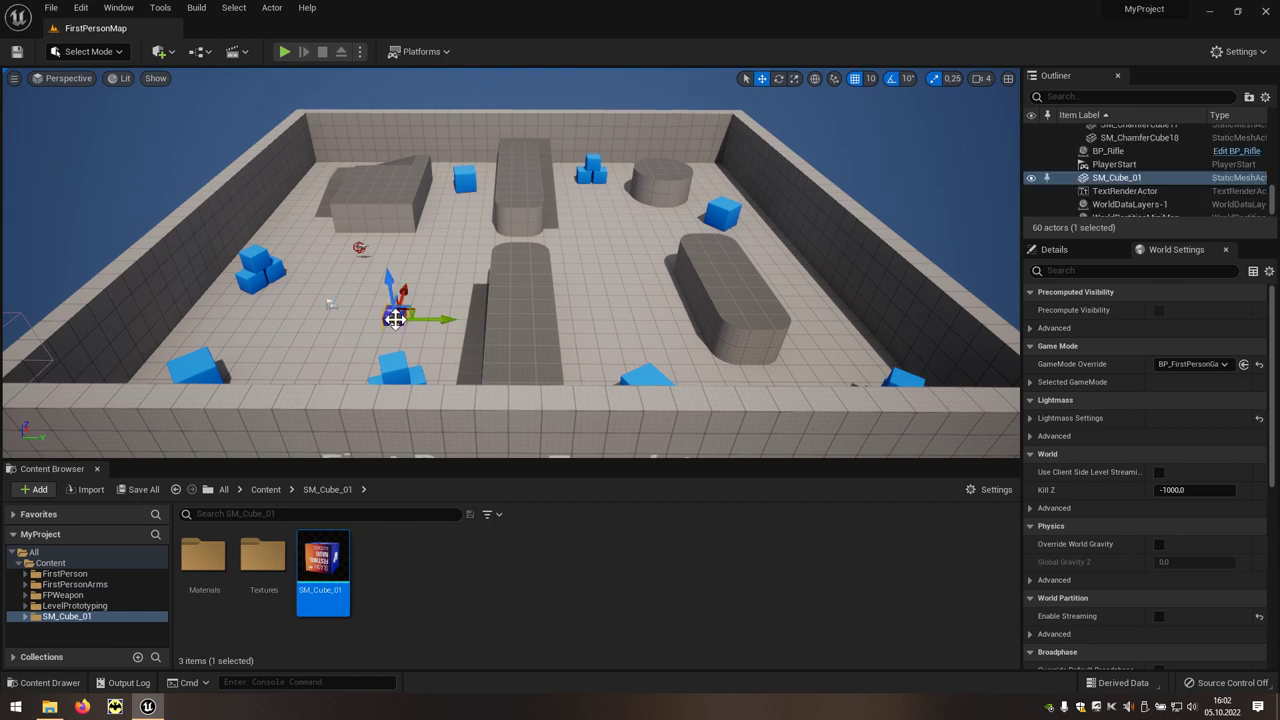
key("f")
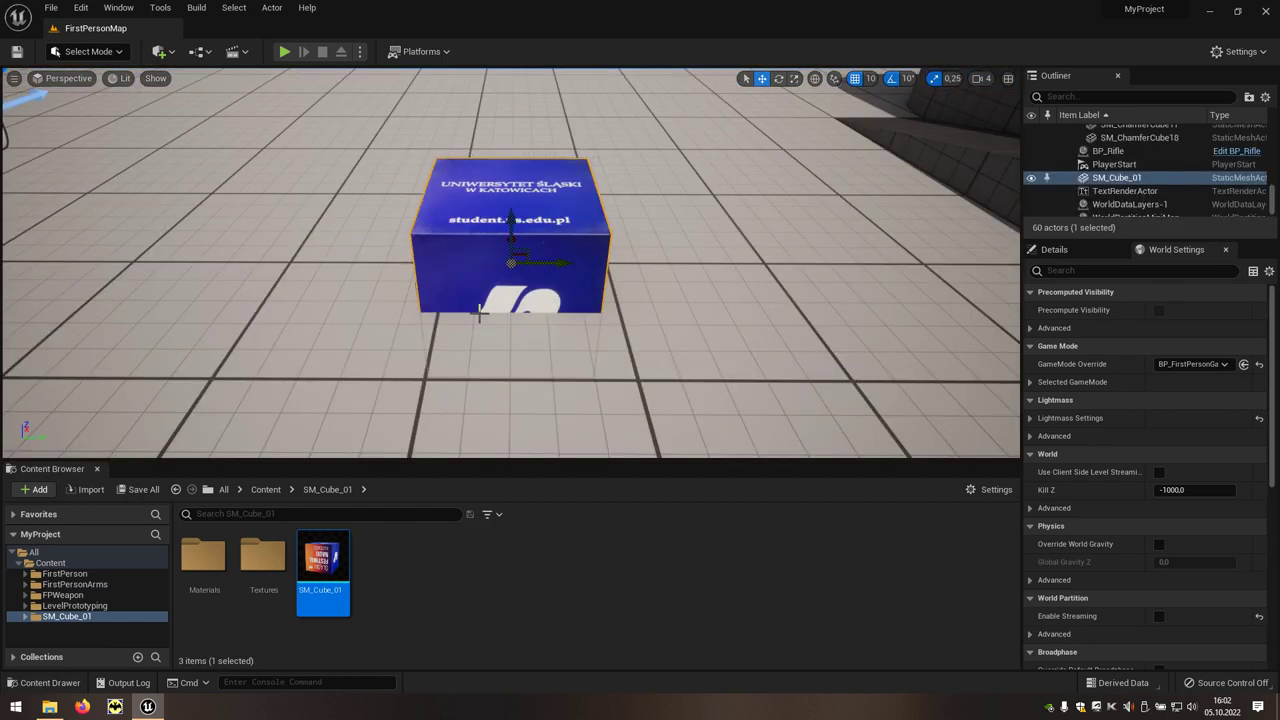
left_click_drag(512, 228, 508, 148)
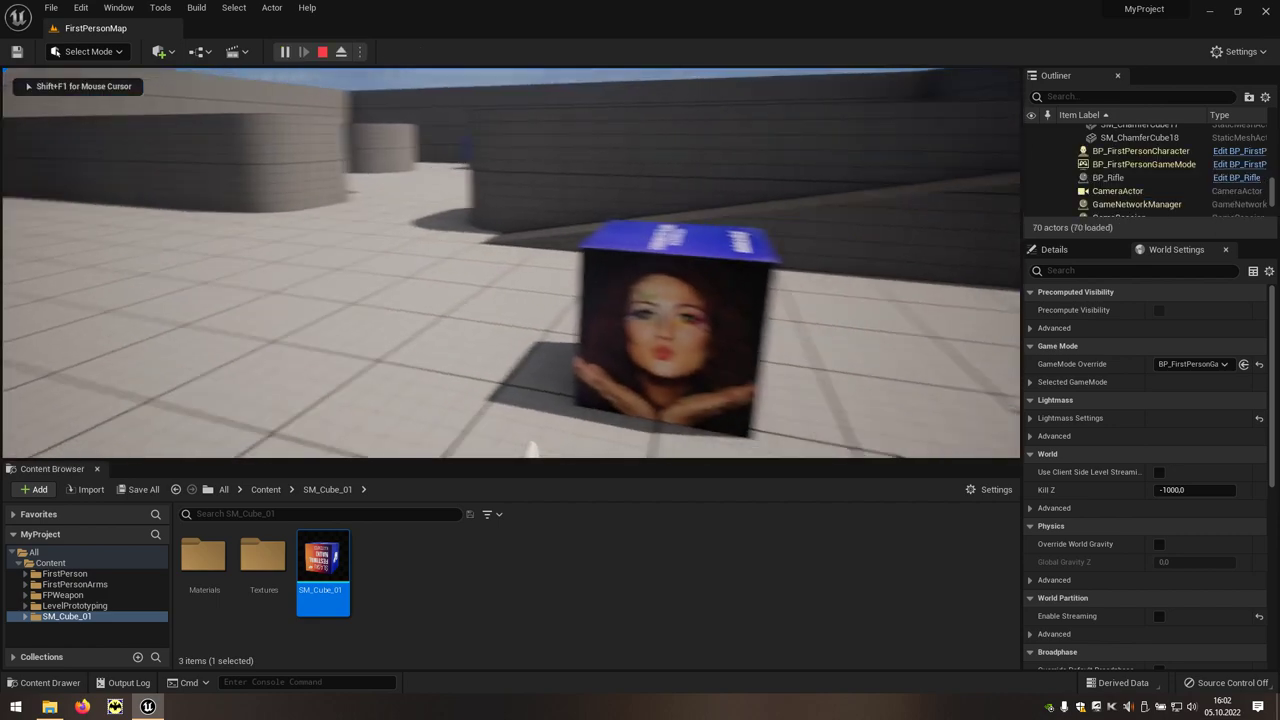
Play the level and walk around the cube with W, S and A.
key("w")
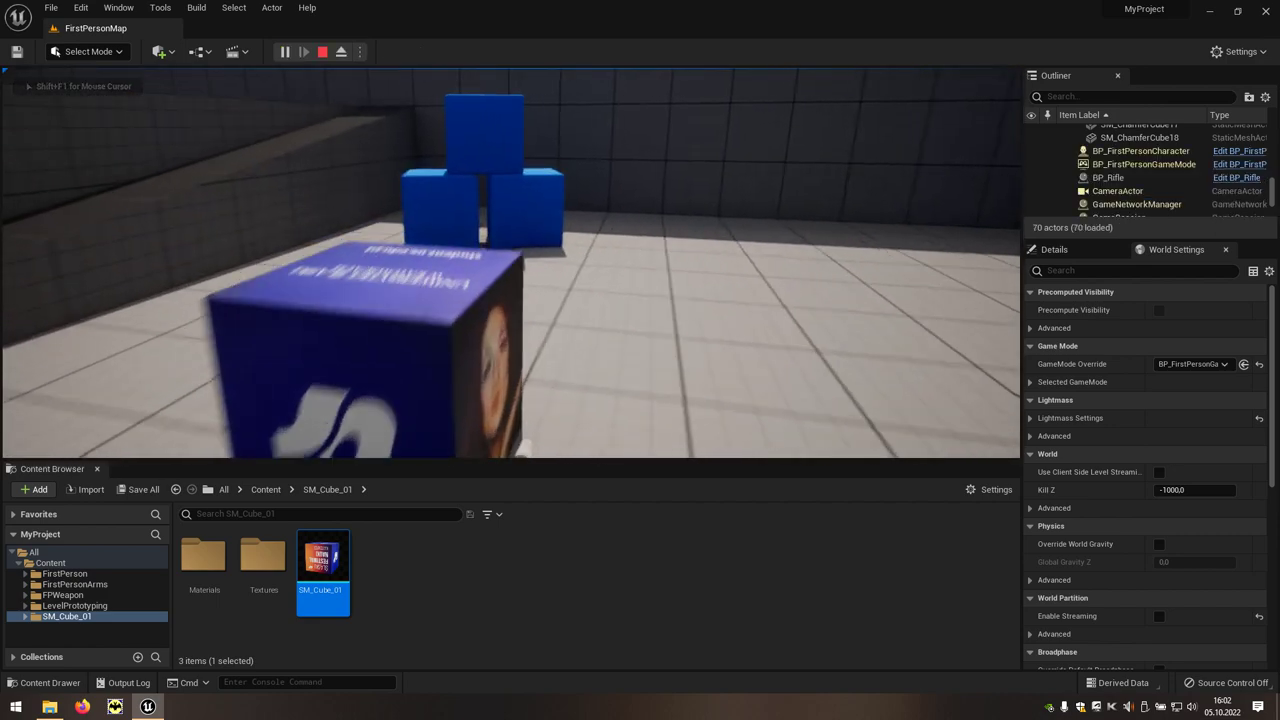
key("s")
key("a")
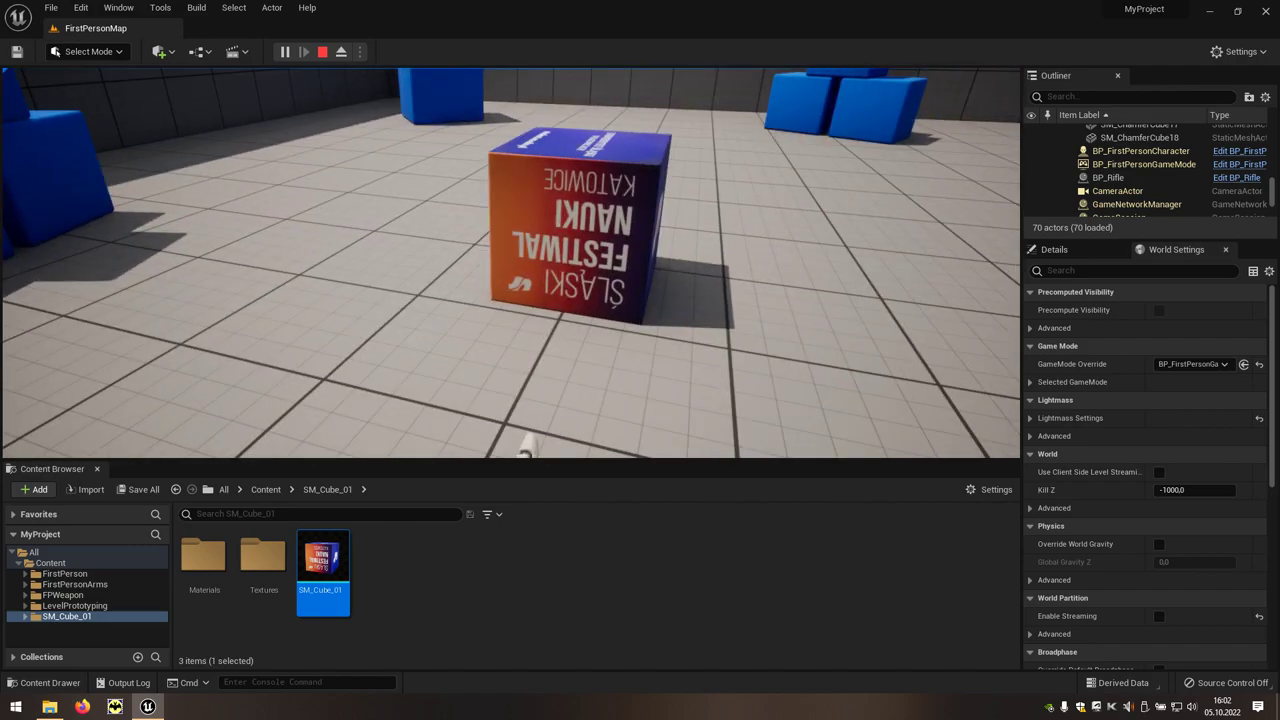